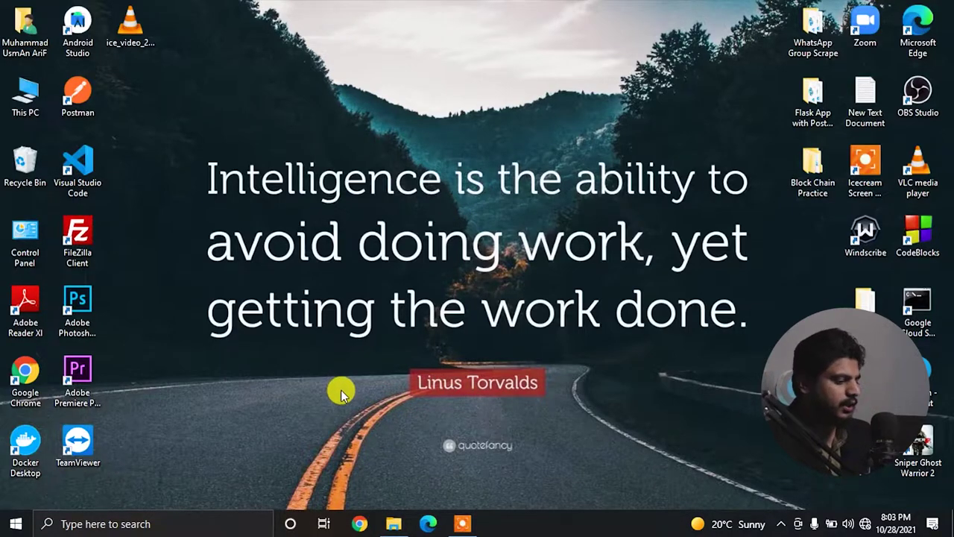
Step: Launch Excel from the Run prompt and open a new blank workbook
key("super+r")
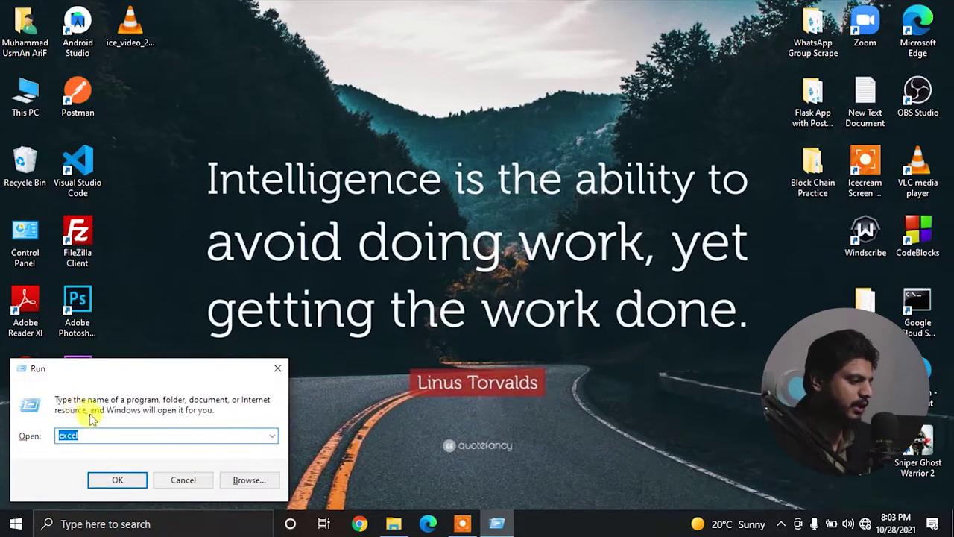
left_click(120, 479)
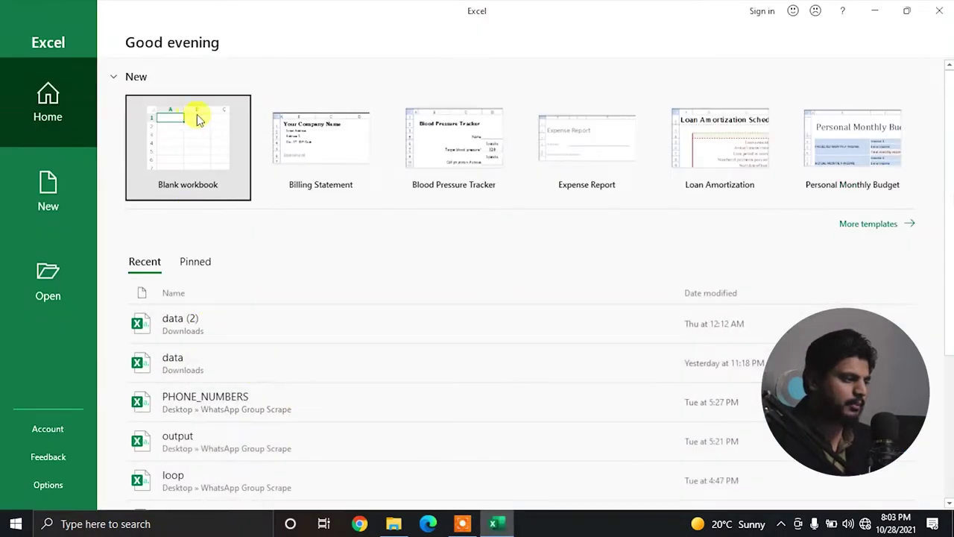
left_click(201, 147)
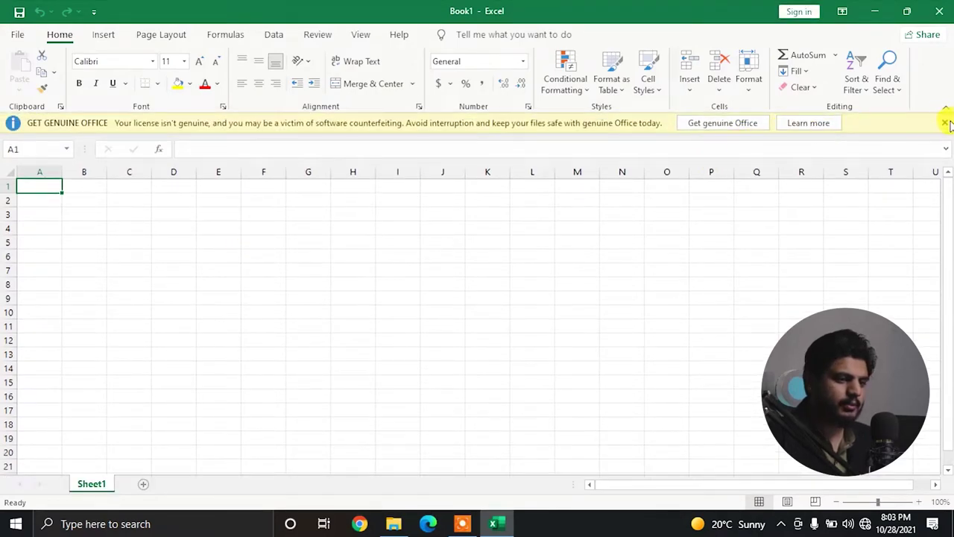
Step: Close the Get Genuine Office warning bar above the worksheet
left_click(945, 123)
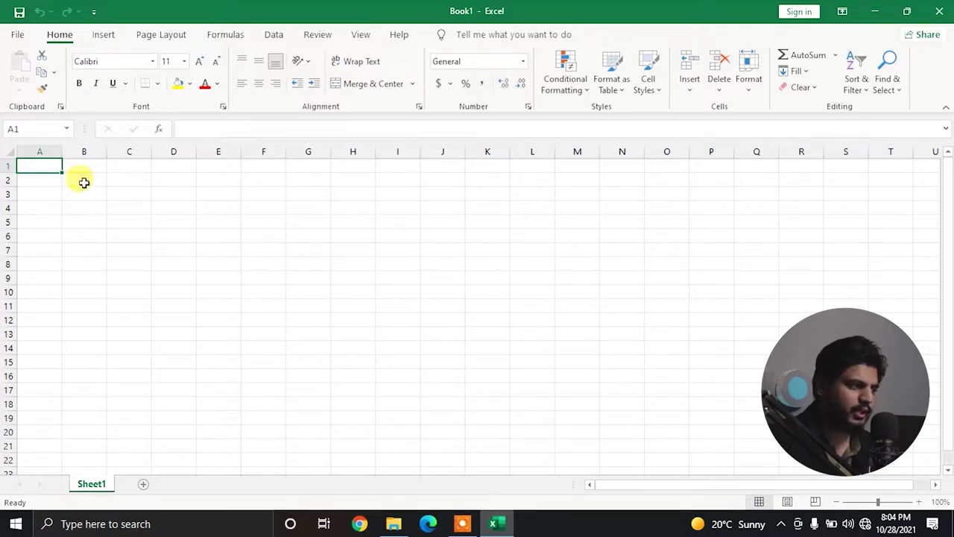
Step: Enter ROLL NO, STD NAME and FATHER NAME in A4:C4, autofitting column C
left_click(83, 181)
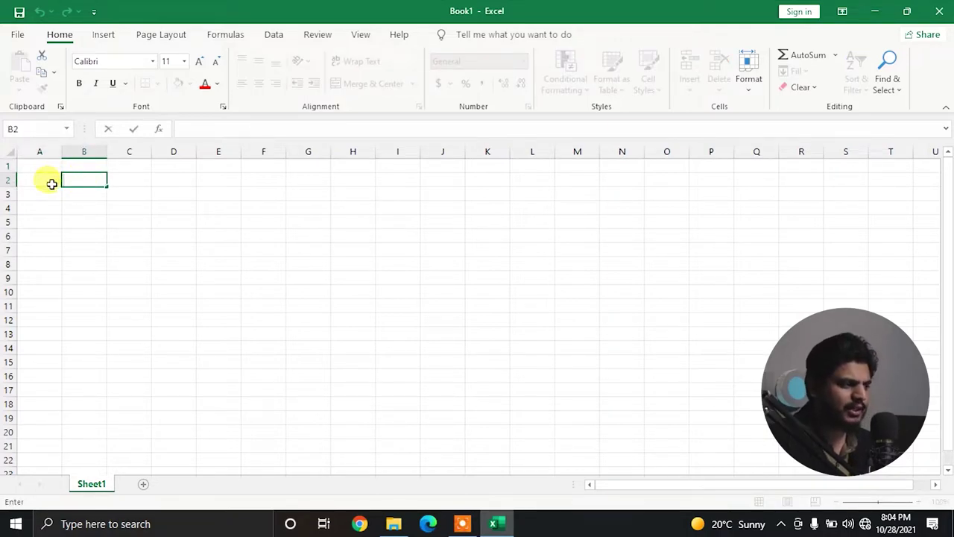
left_click(52, 184)
left_click(49, 205)
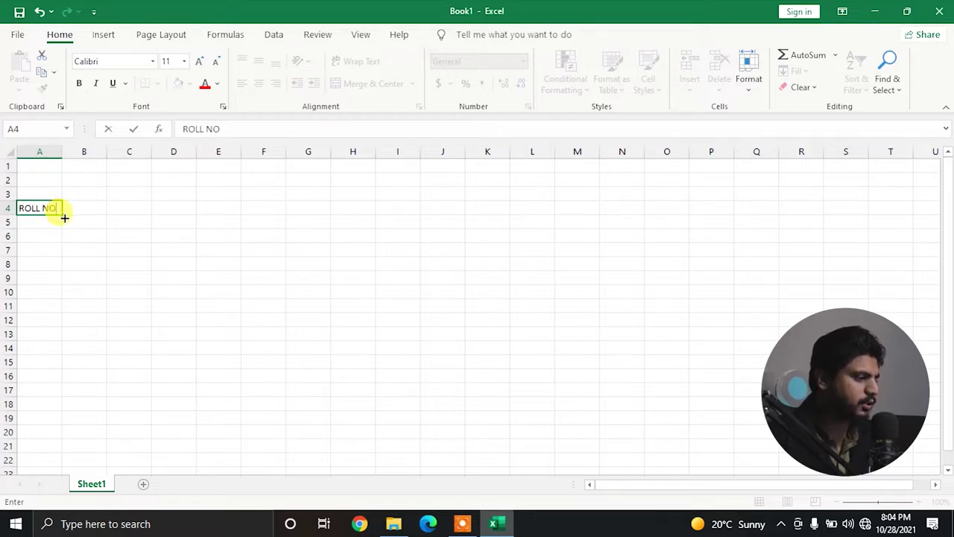
key("Tab")
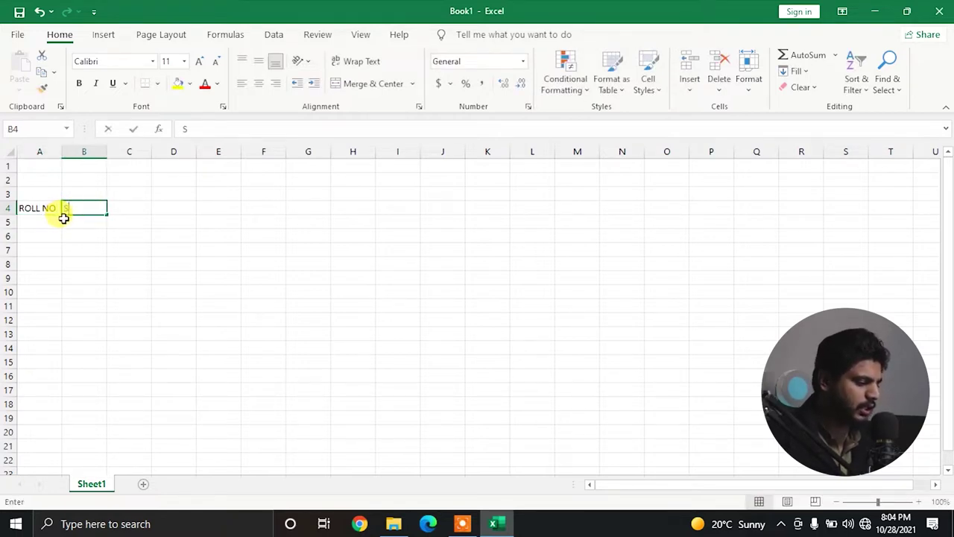
type("S")
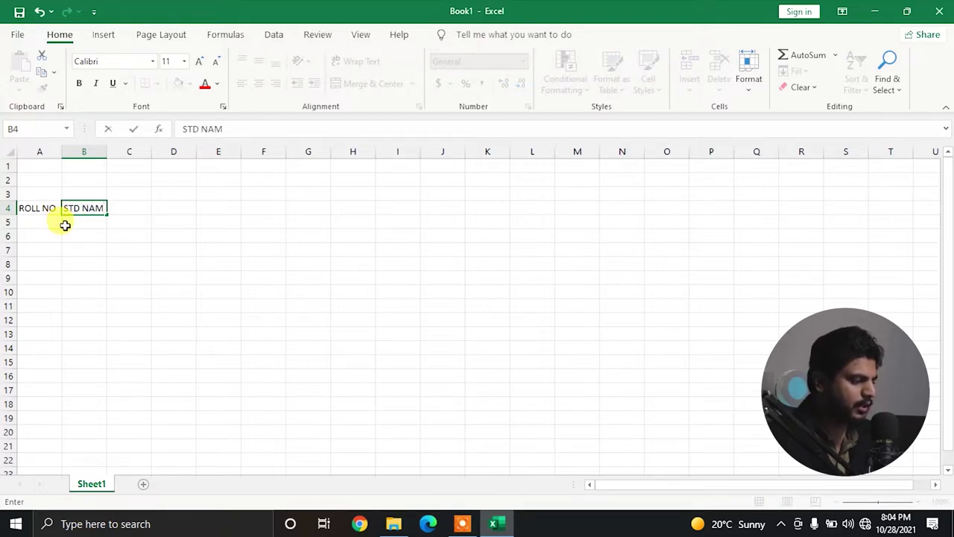
type("E")
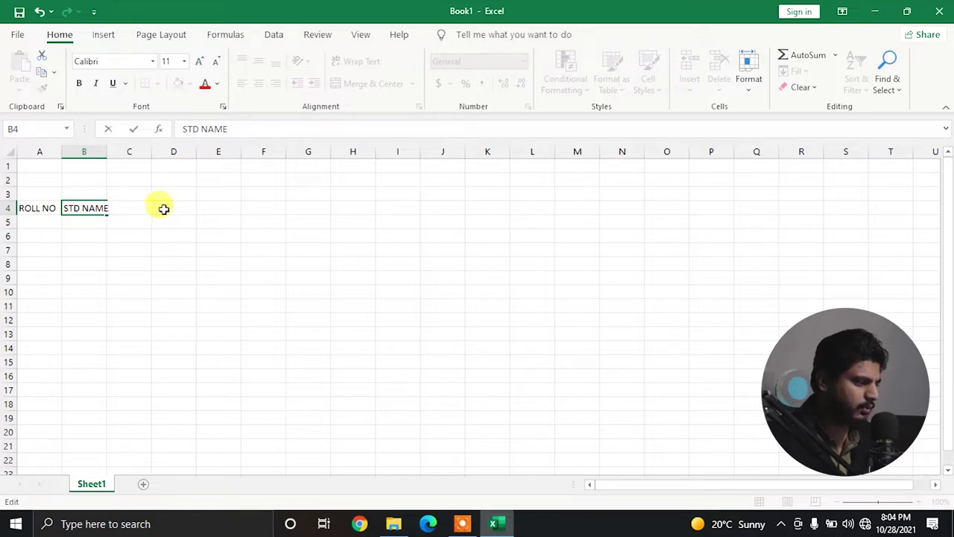
left_click(164, 209)
left_click(140, 207)
type("FATHERN")
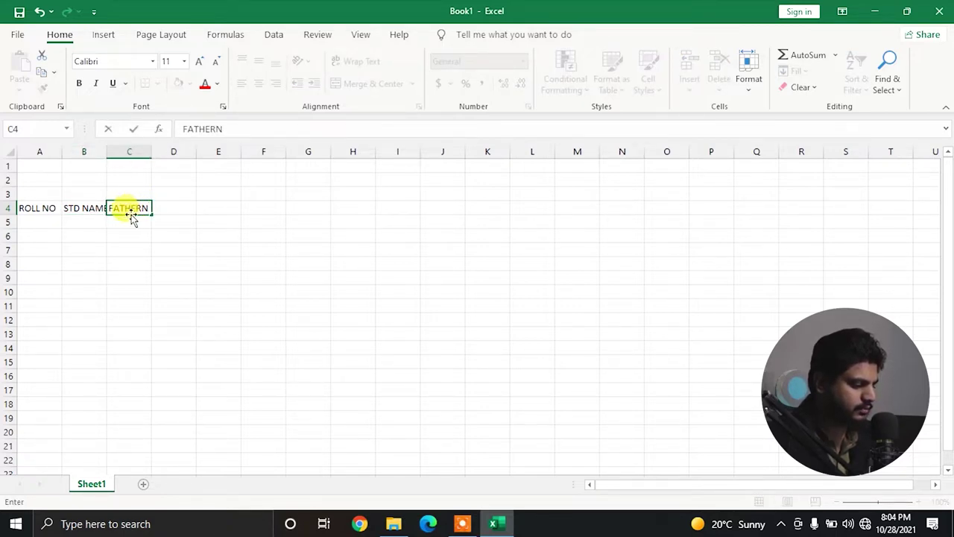
type("AME")
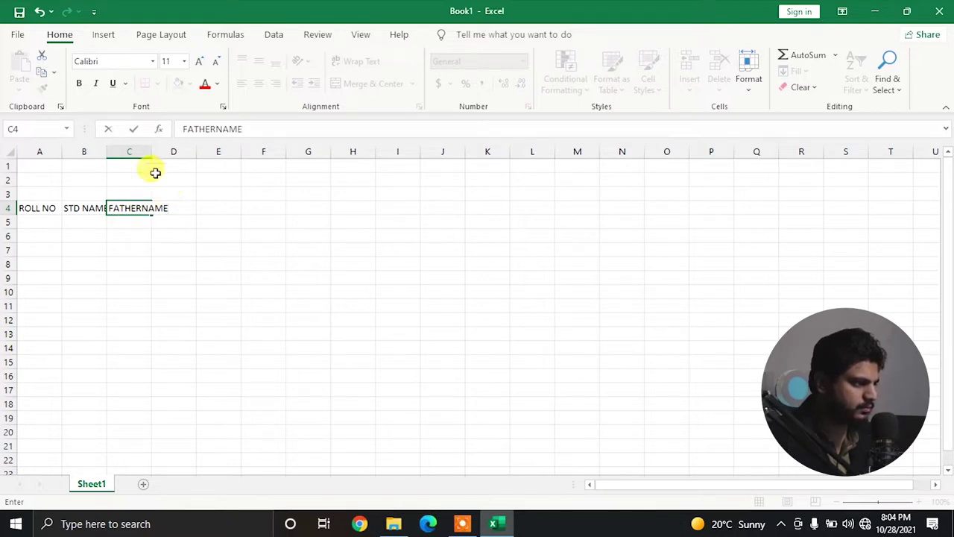
left_click(153, 155)
double_click(152, 155)
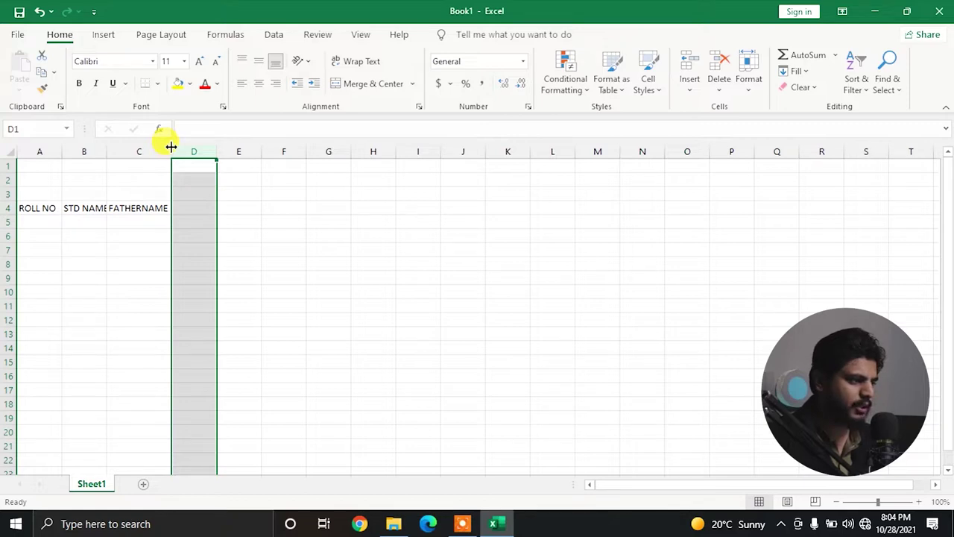
double_click(143, 209)
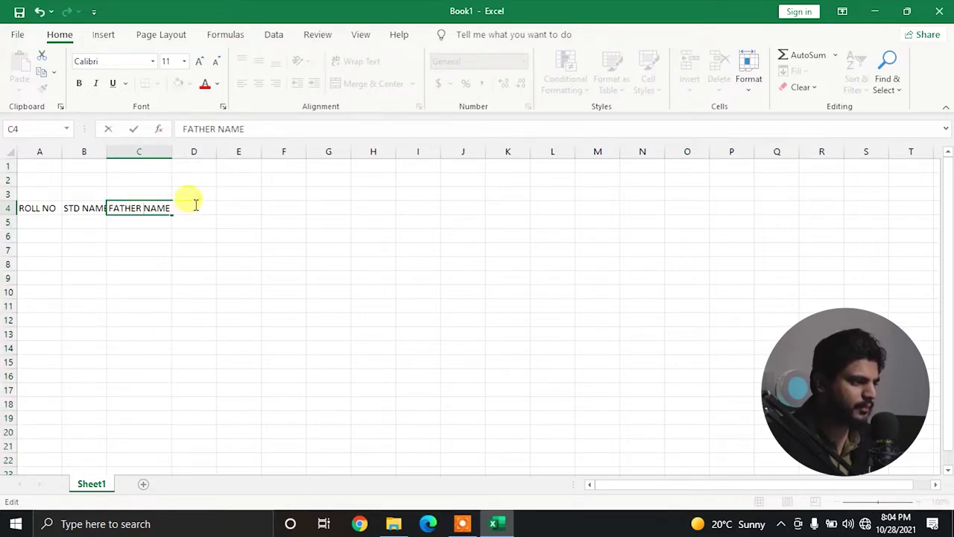
left_click(174, 151)
Step: Enter the subject headers URDU, MATH'S and SCIENCE in D4:F4
left_click_drag(195, 208, 196, 252)
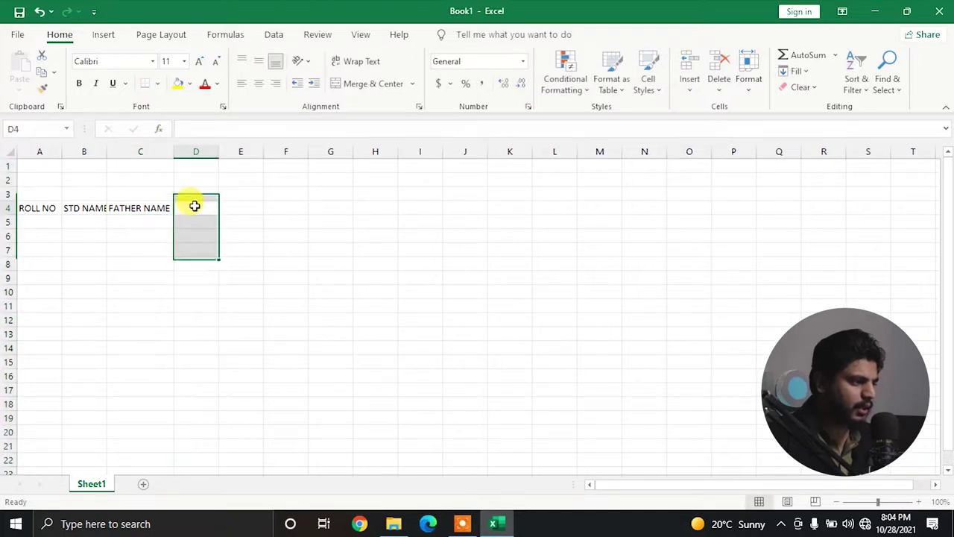
left_click(194, 206)
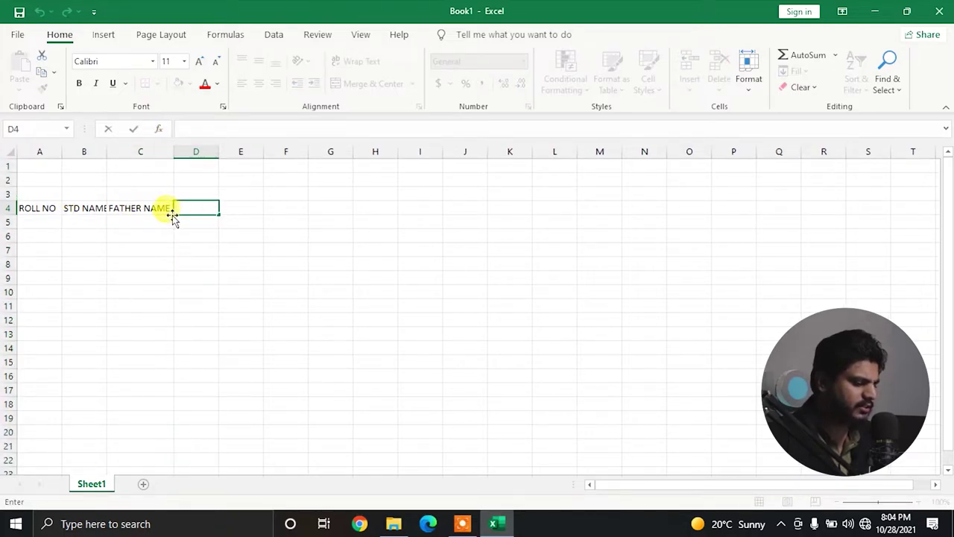
type("URDU")
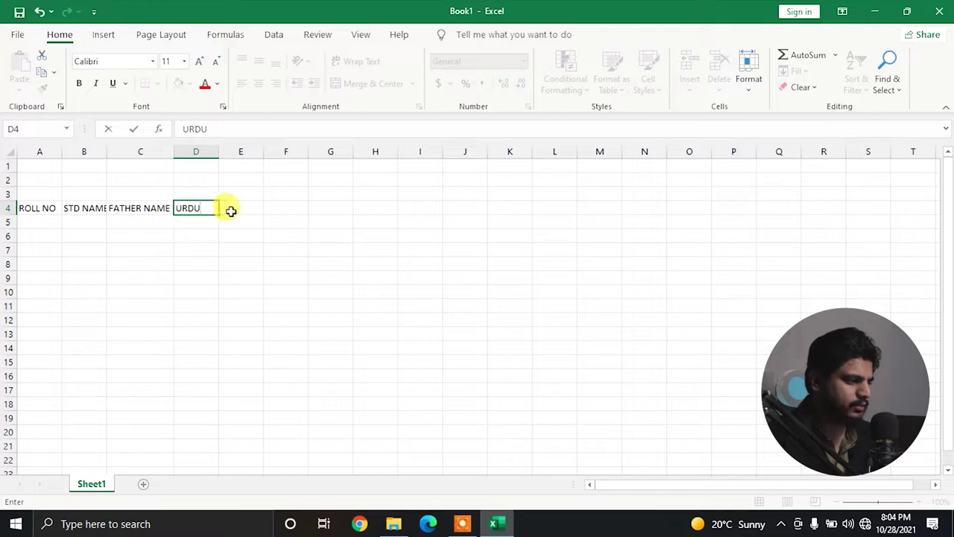
left_click(238, 209)
type("S")
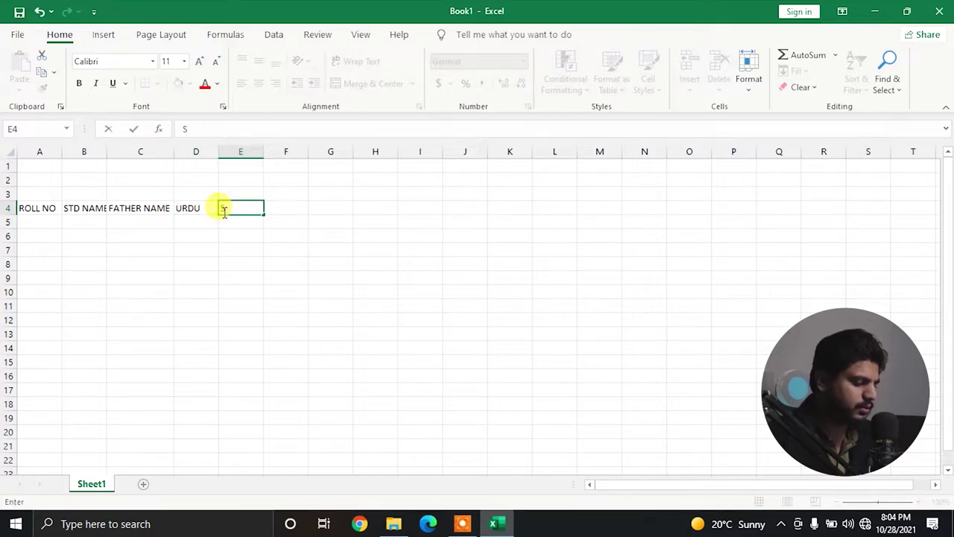
type("MATH")
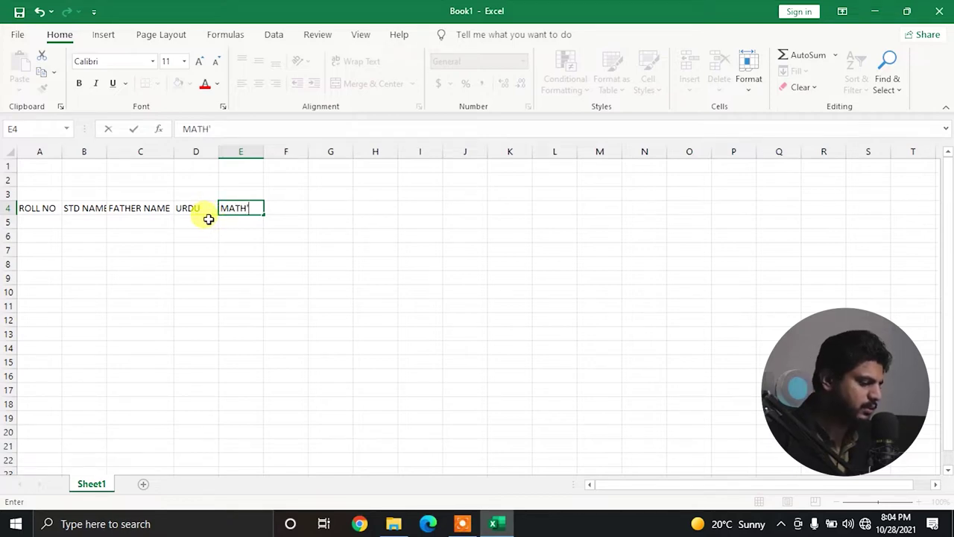
type("S")
left_click(287, 206)
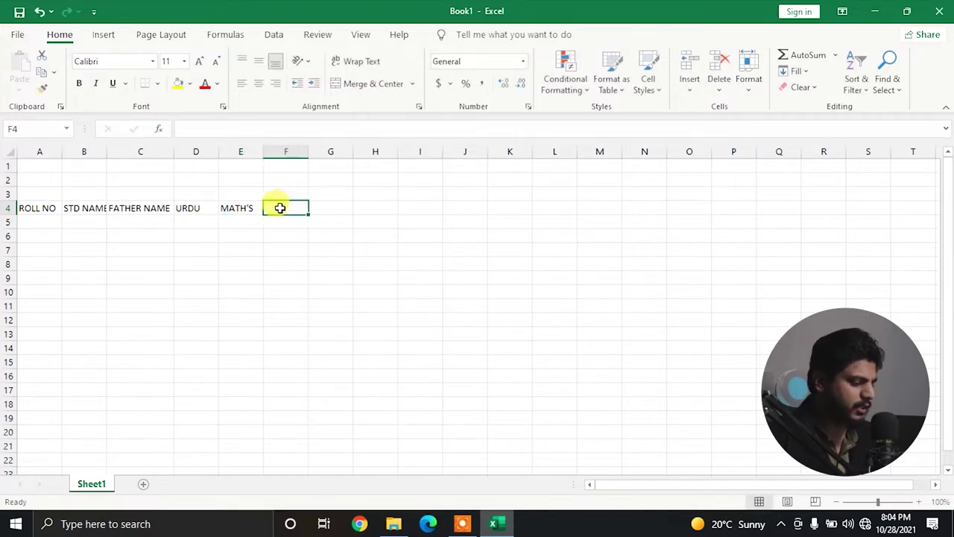
type("SCI")
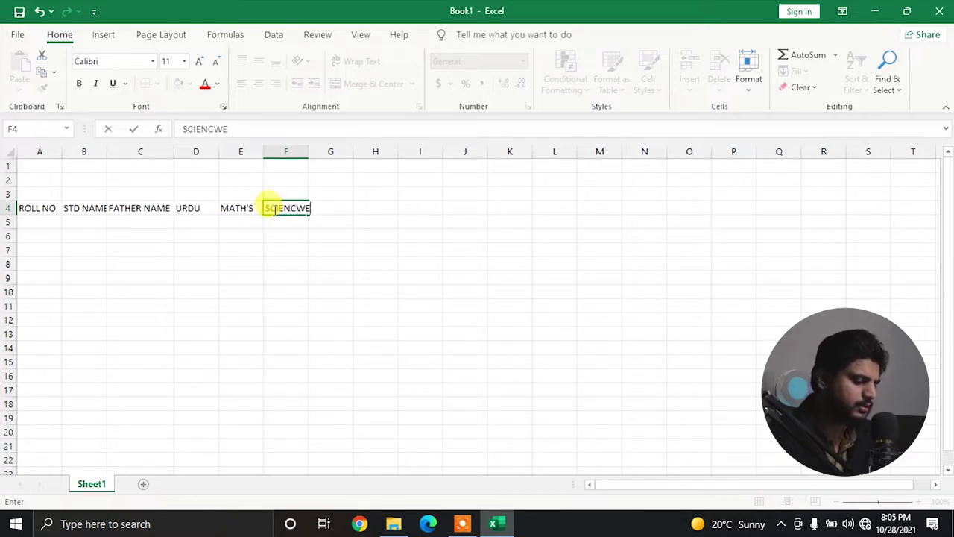
type("E")
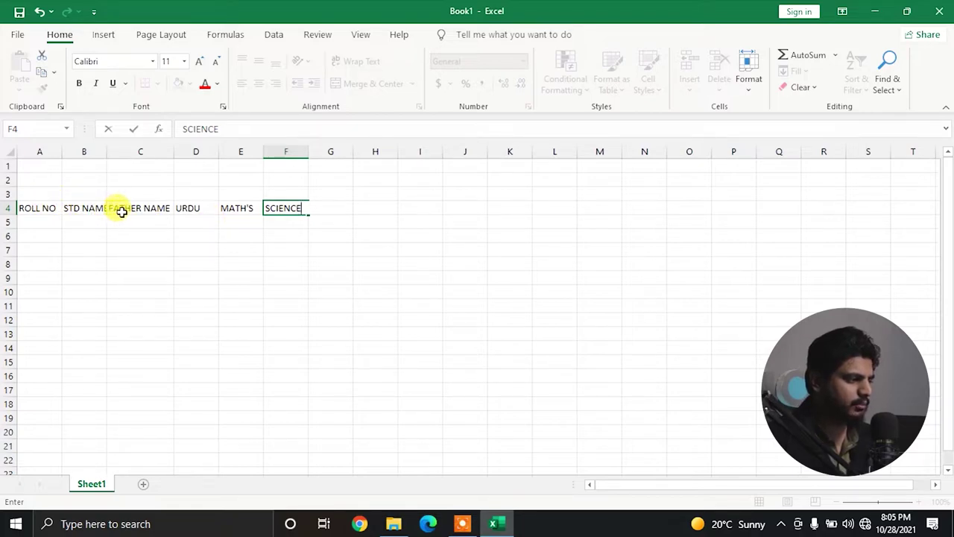
Step: Commit SCIENCE and autofit columns A and B to their headers
left_click(110, 152)
double_click(107, 152)
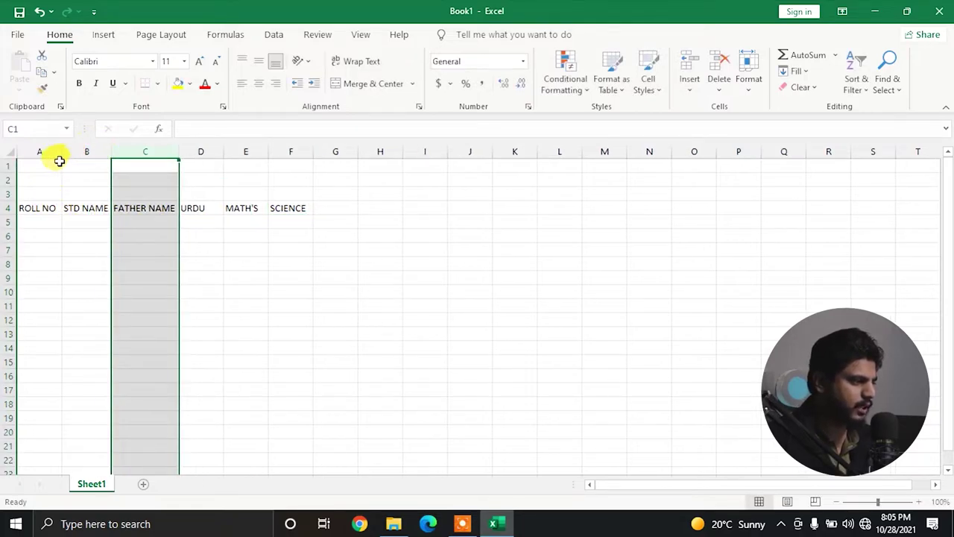
double_click(62, 152)
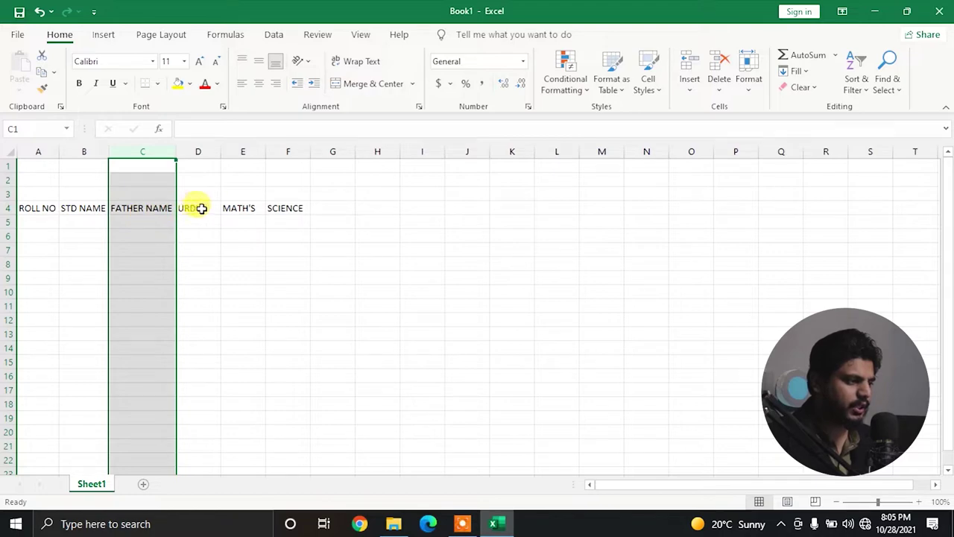
Step: Add OBTAIN in G4 and TOTAL in H4, then start roll number 1 in A5
left_click(333, 206)
double_click(326, 206)
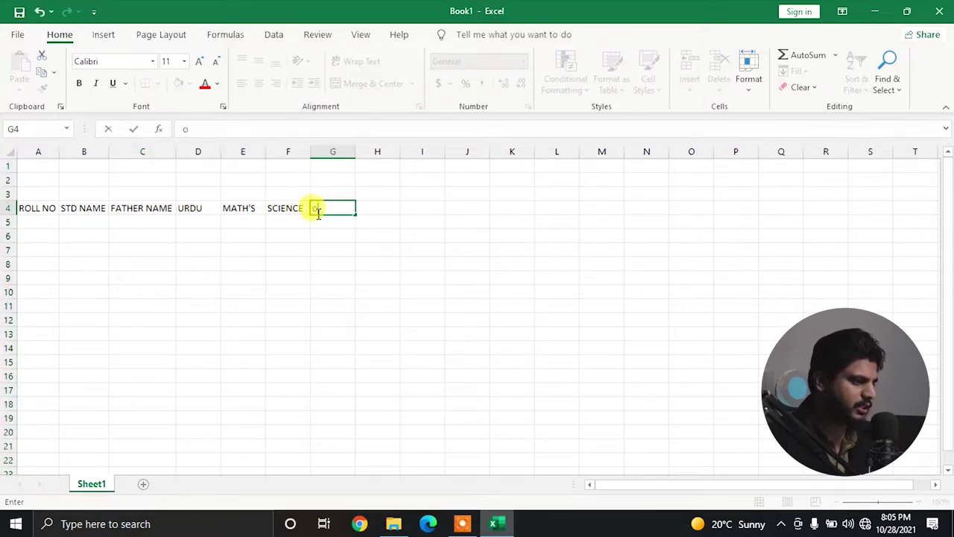
type("o")
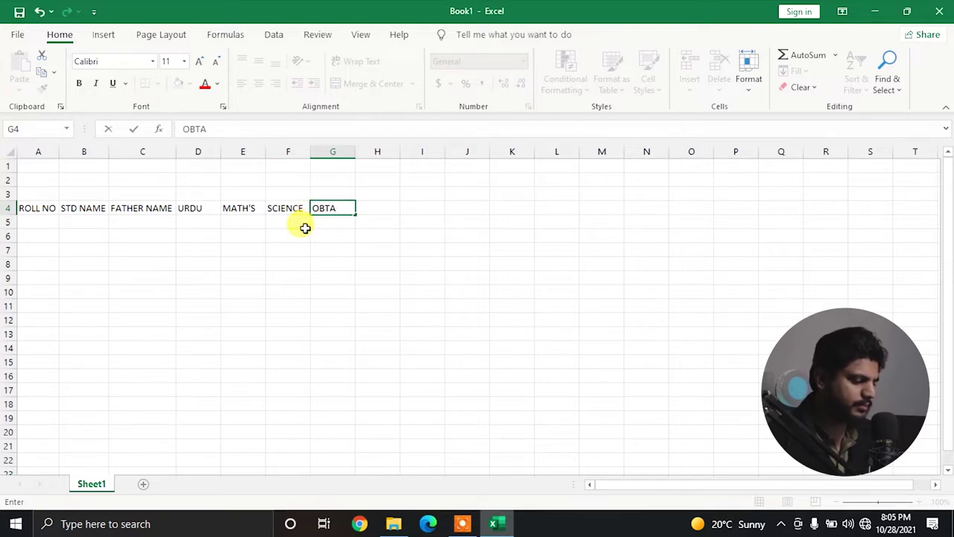
type("N")
left_click(386, 208)
double_click(386, 208)
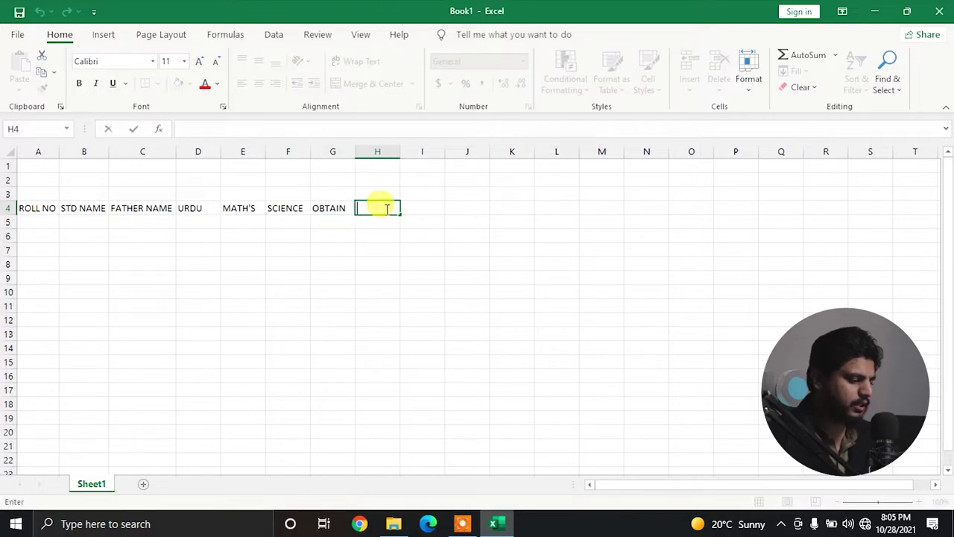
type("TOTA")
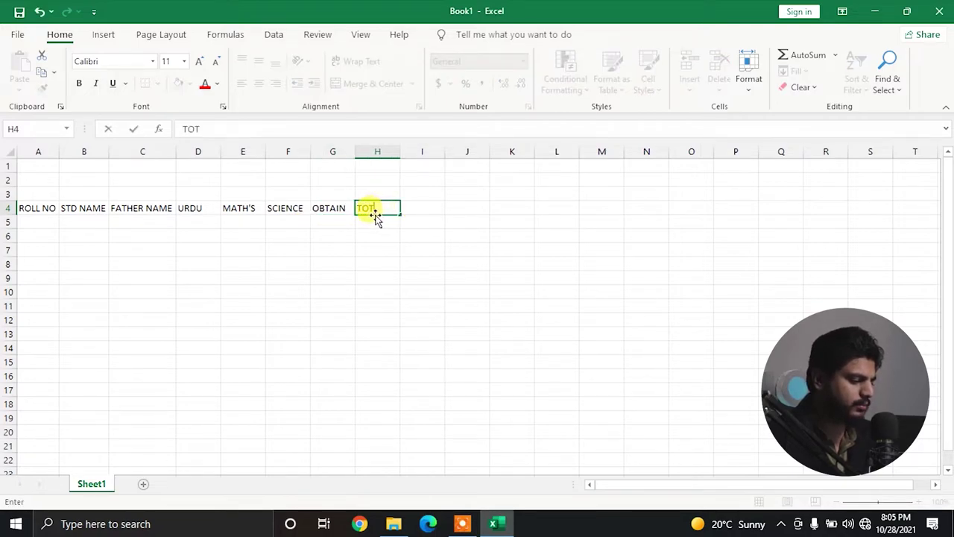
type("L")
left_click(346, 248)
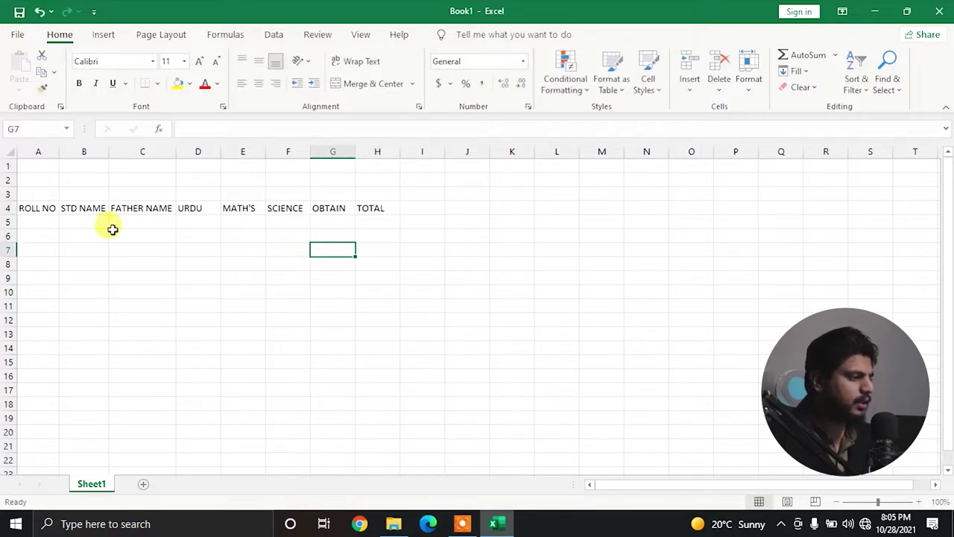
double_click(38, 221)
type("1")
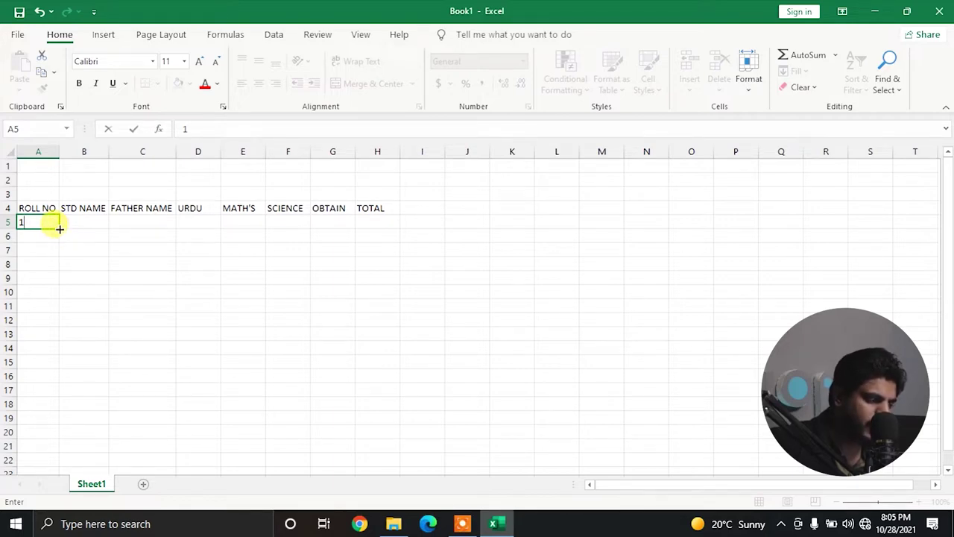
Step: Fill column A down to A9 as a counting series, then clear A5:A9
left_click_drag(59, 229, 60, 229)
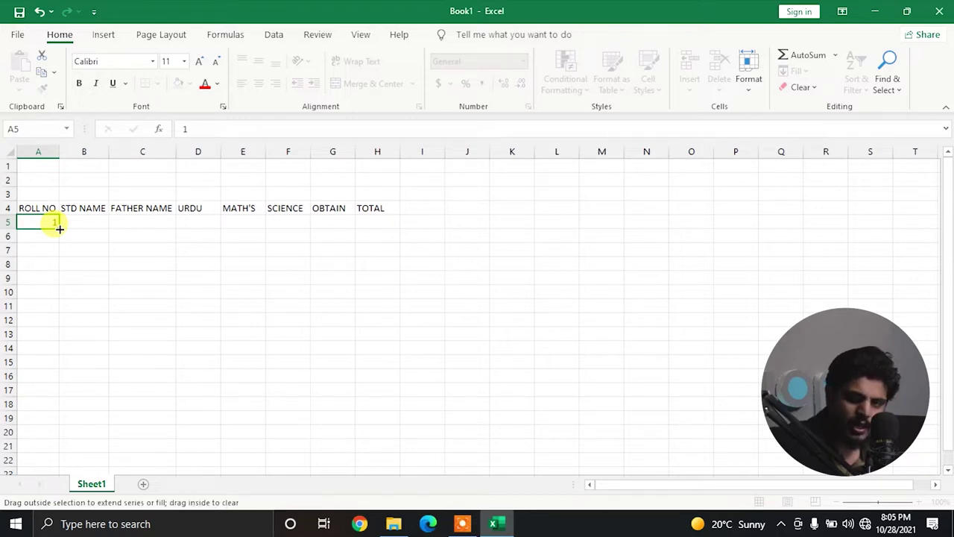
left_click_drag(59, 231, 58, 283)
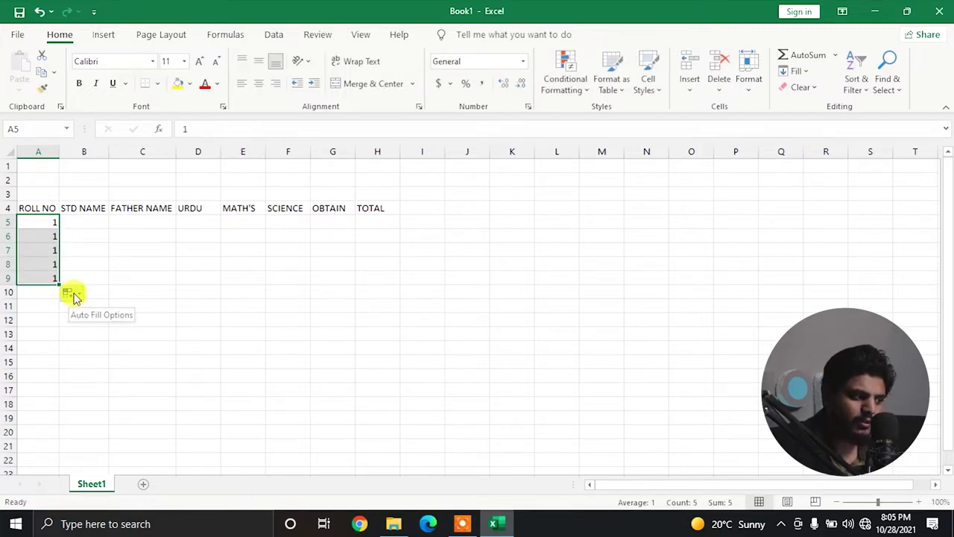
left_click(72, 295)
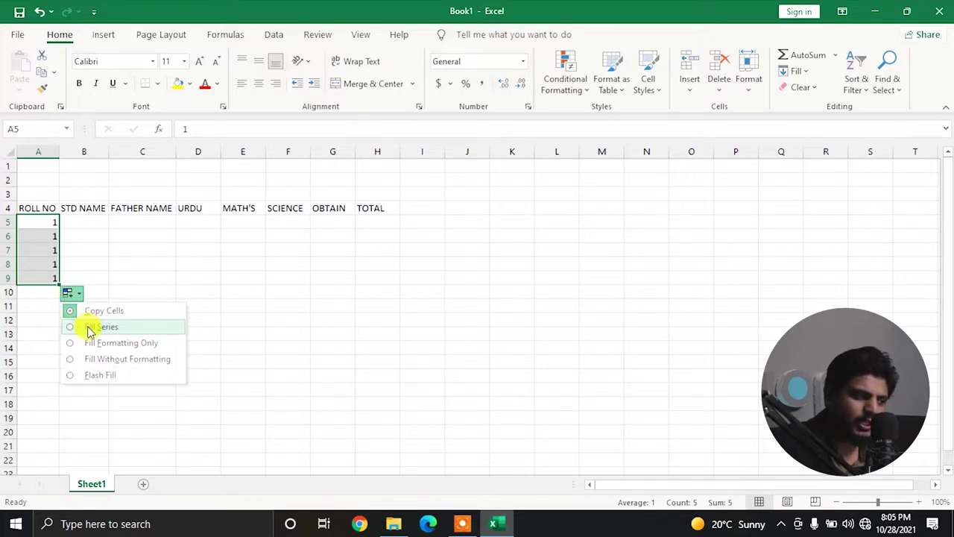
left_click(91, 328)
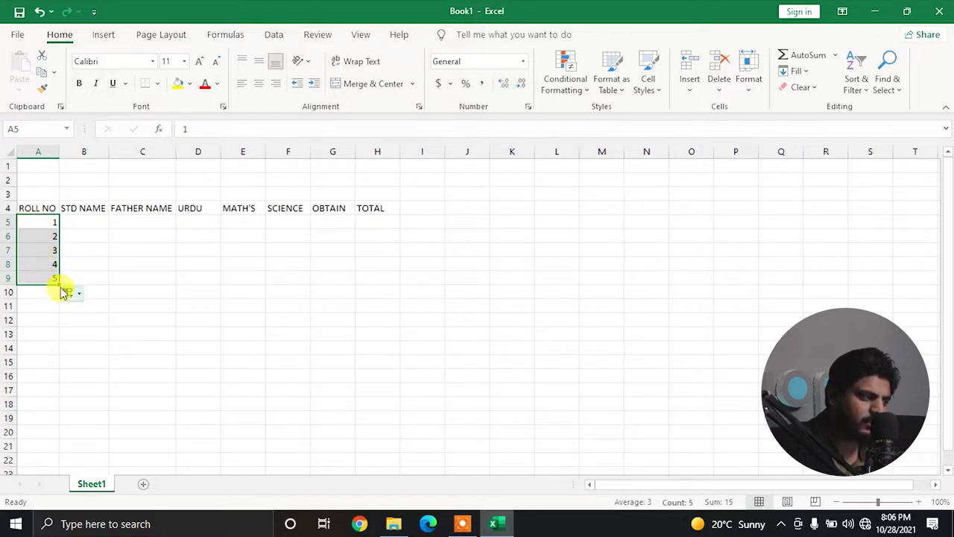
left_click(104, 265)
left_click_drag(44, 226, 47, 274)
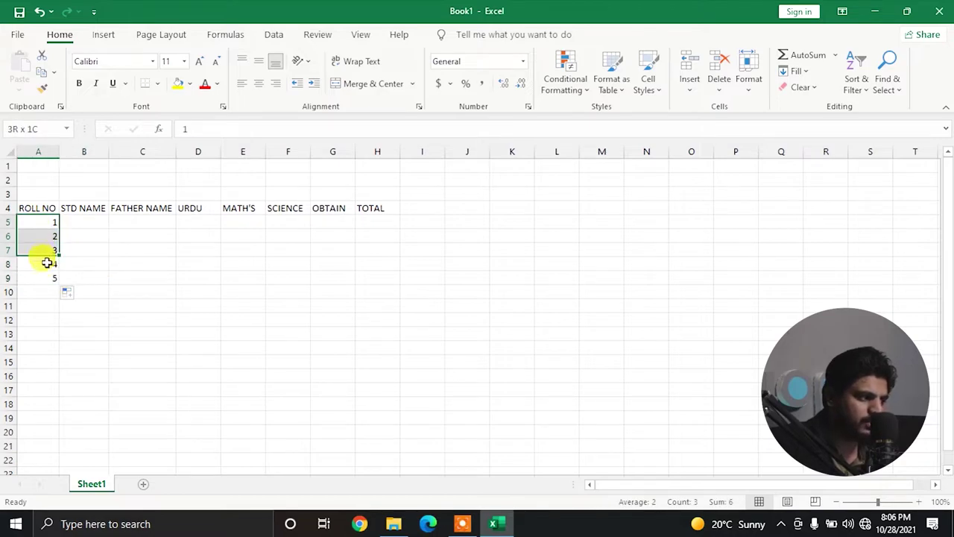
right_click(47, 274)
left_click(85, 307)
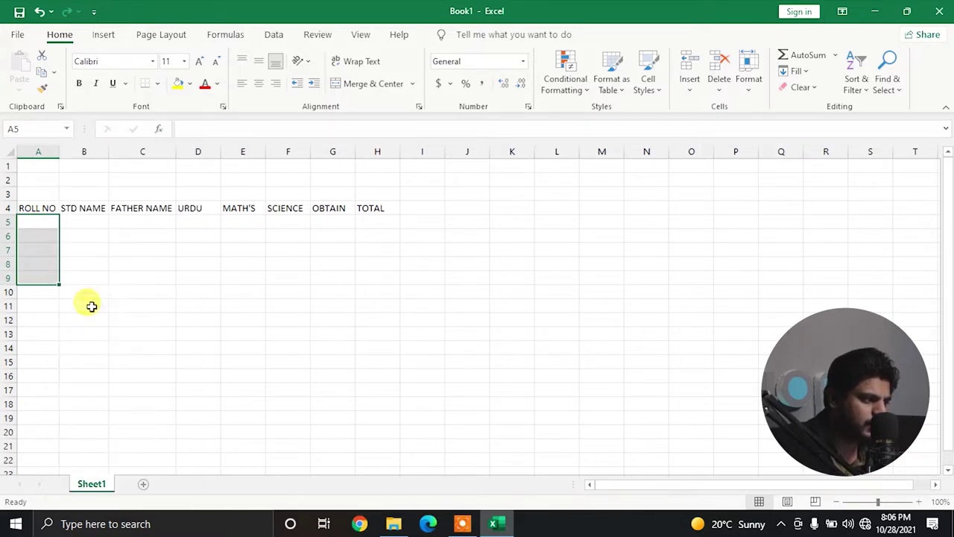
Step: Enter 1 and 2 in A5:A6, extend the series to A9, then clear it again
left_click(74, 262)
double_click(44, 224)
type("1")
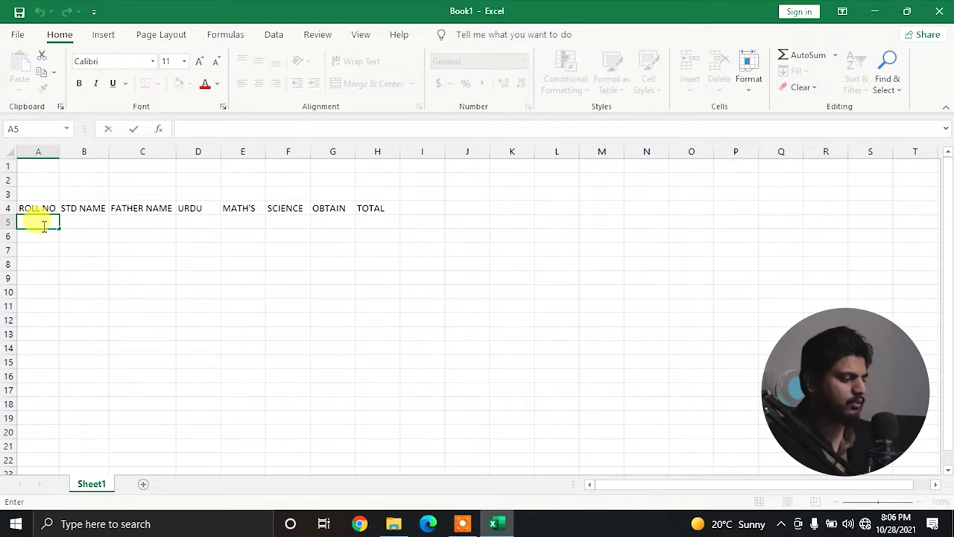
left_click(43, 234)
type("2")
left_click(83, 250)
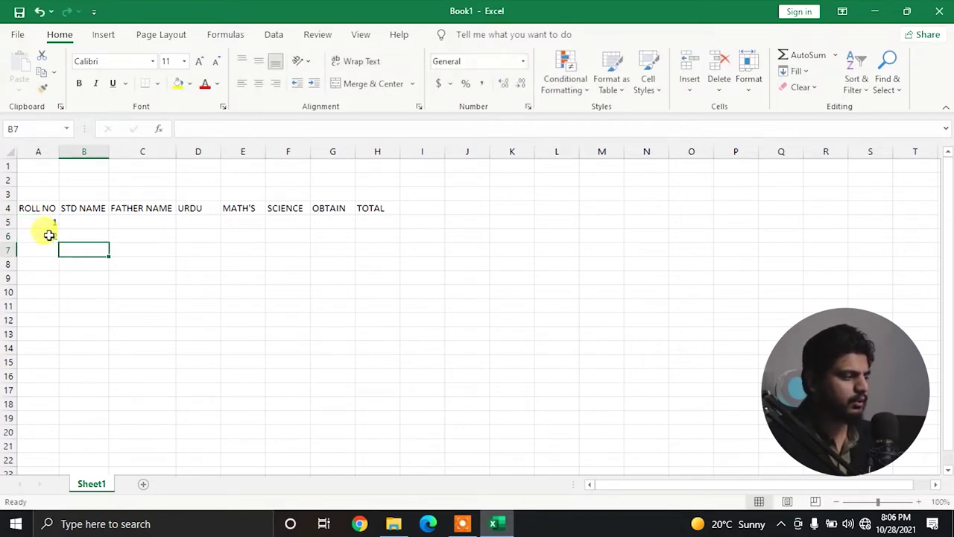
left_click_drag(38, 221, 53, 281)
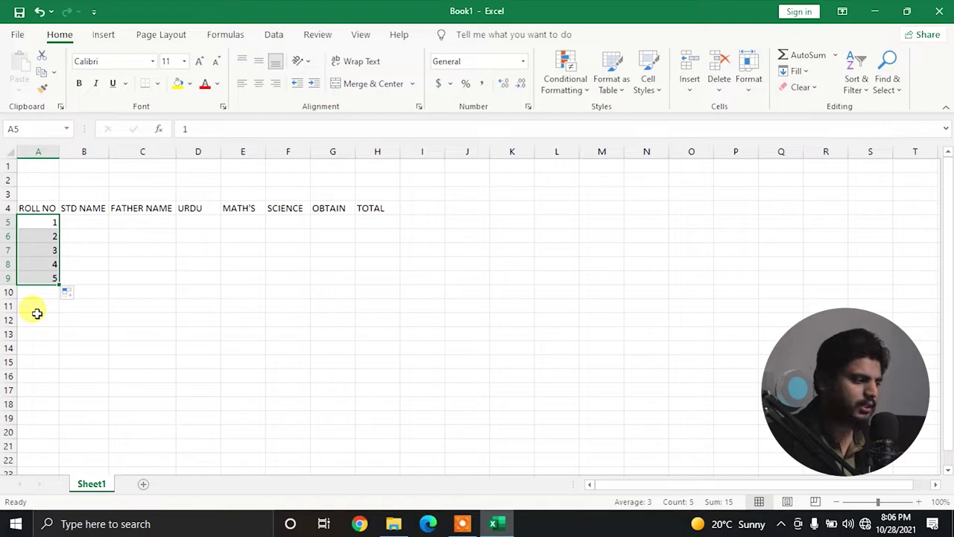
left_click(44, 318)
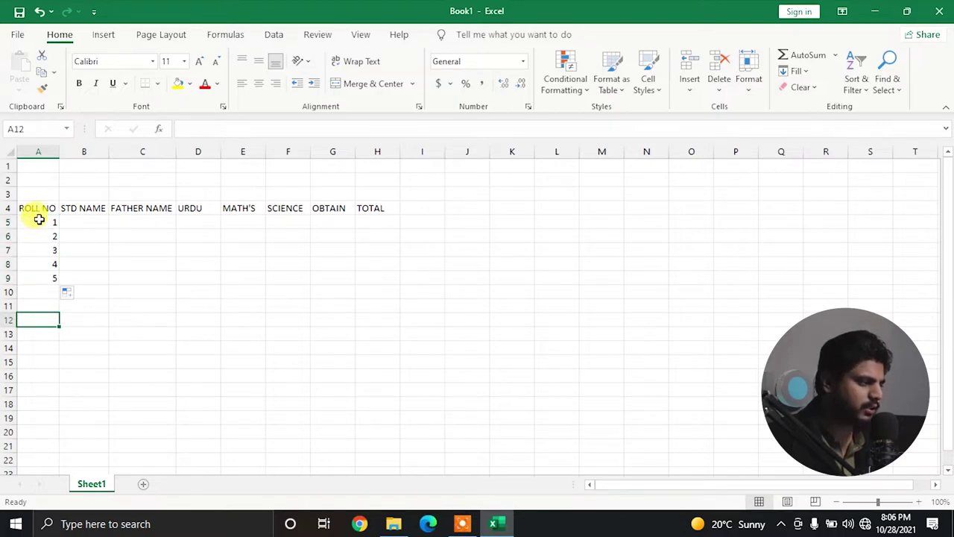
left_click_drag(38, 220, 48, 277)
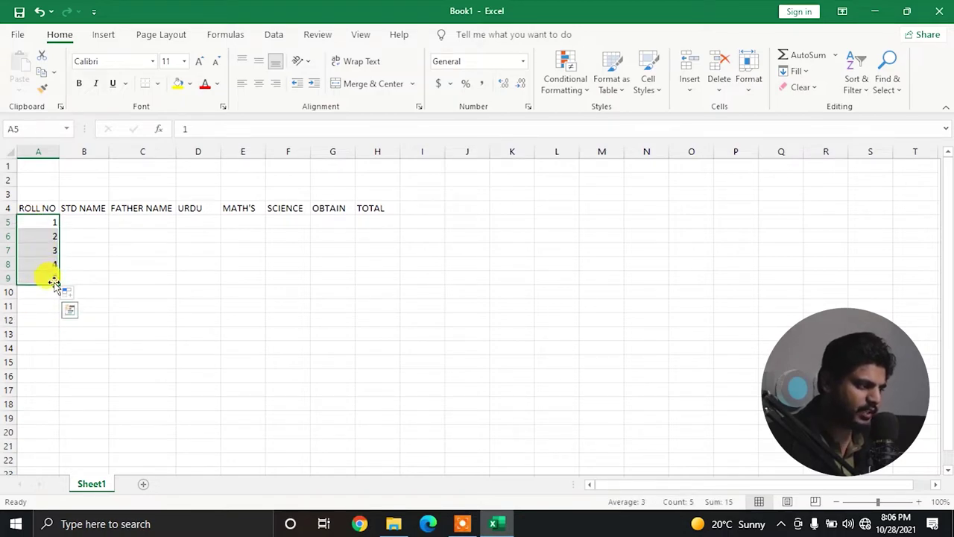
right_click(61, 285)
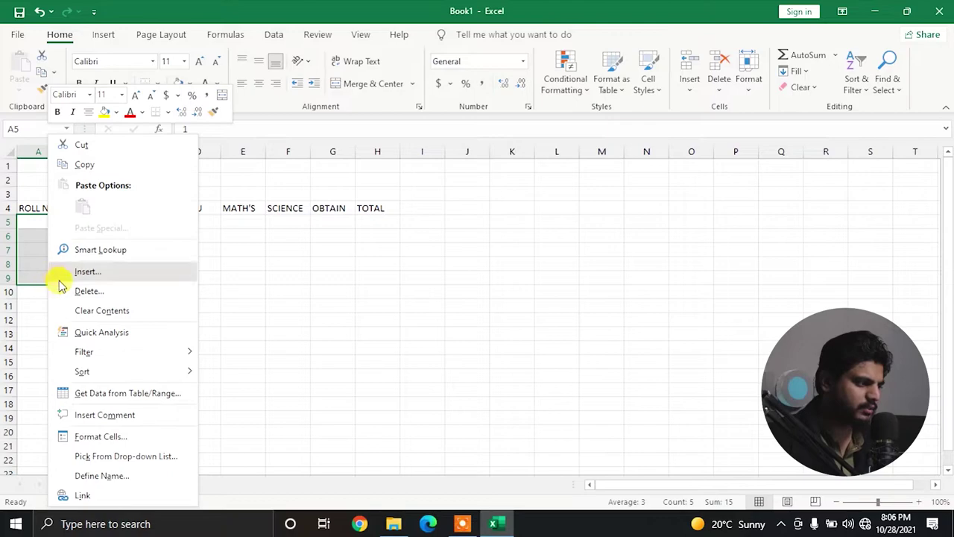
left_click(86, 313)
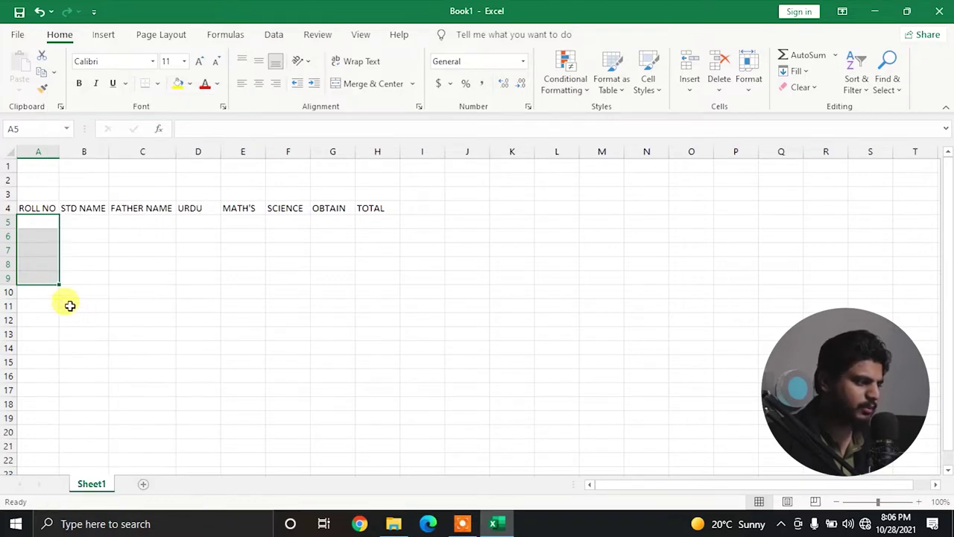
Step: Try an odd-number series starting 1, 3 in A5:A6, then clear A5:A9
double_click(38, 220)
type("1")
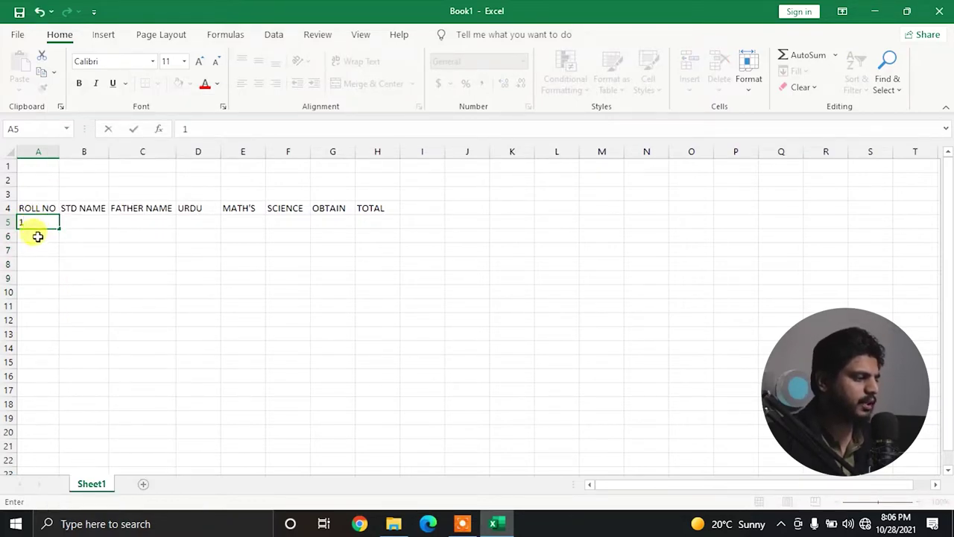
left_click(36, 234)
type("3")
left_click(80, 264)
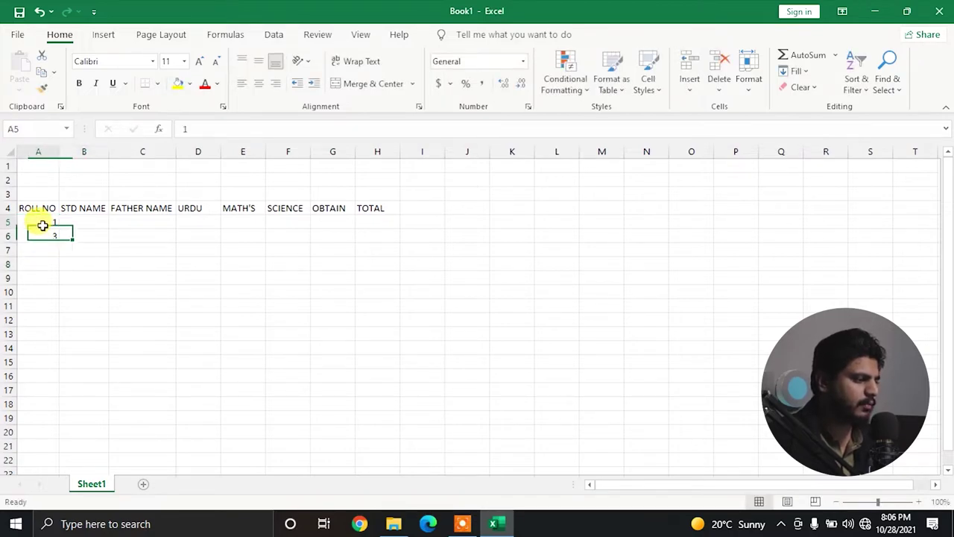
left_click_drag(40, 221, 58, 281)
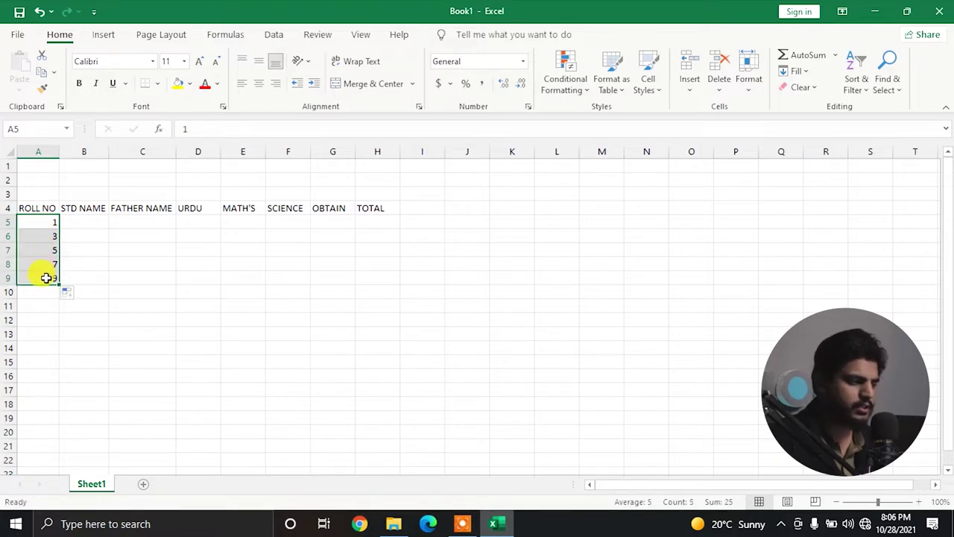
left_click(67, 249)
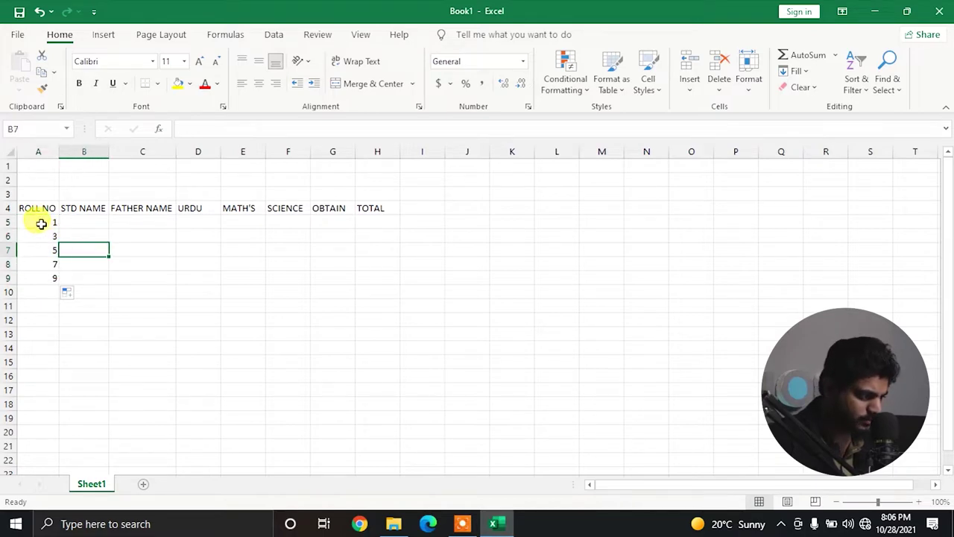
left_click_drag(41, 222, 40, 273)
right_click(42, 275)
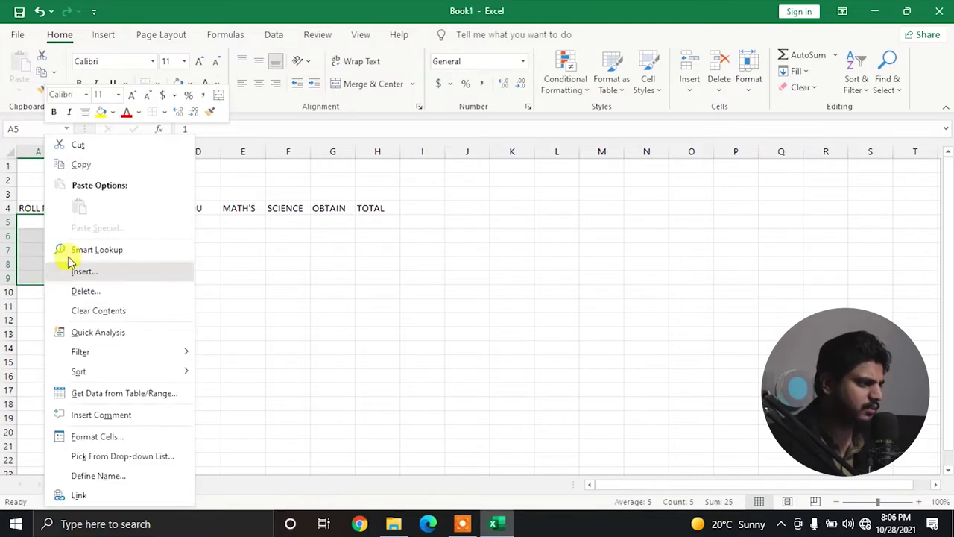
left_click(88, 310)
Step: Enter 1 and 2 in A5:A6 and fill roll numbers 1–5 down to A9
left_click(38, 222)
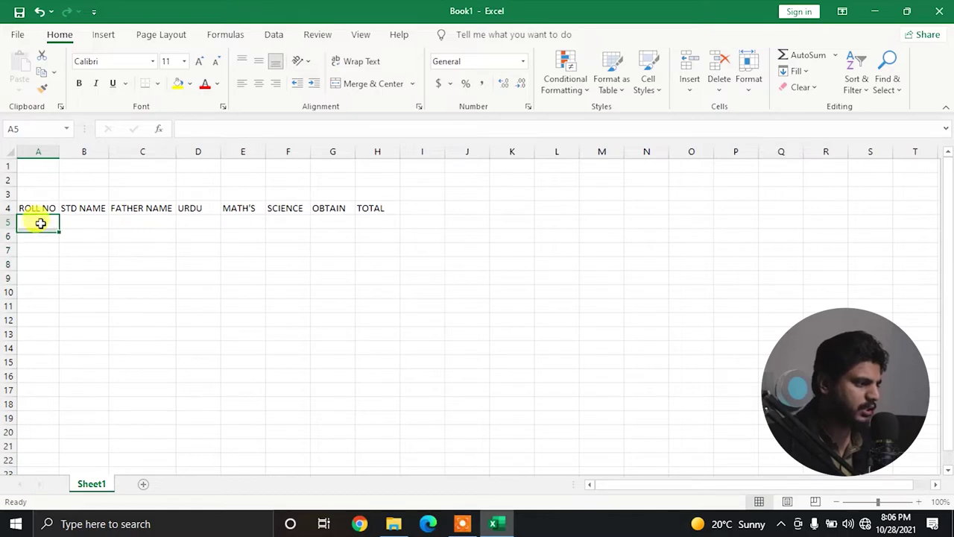
type("1")
key("Return")
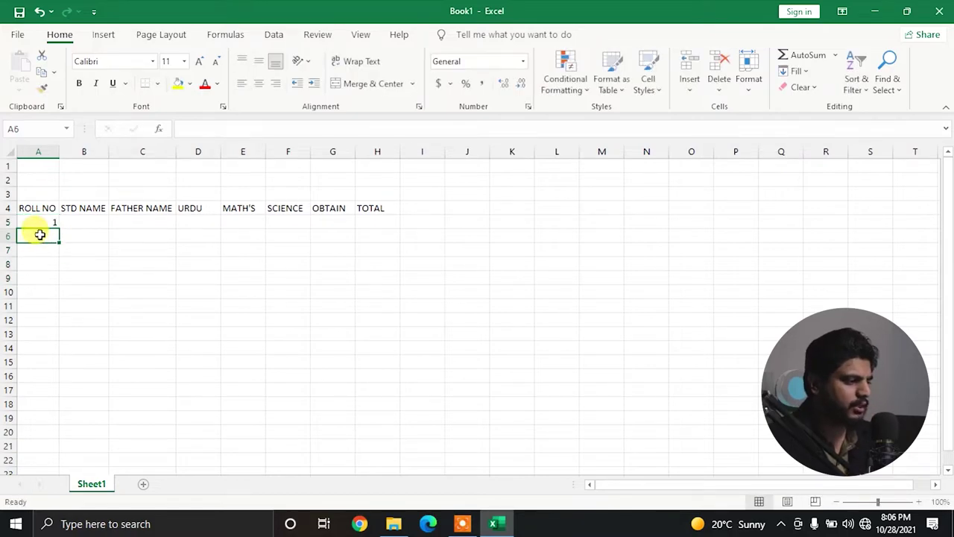
type("2")
left_click(74, 244)
left_click_drag(38, 222, 57, 278)
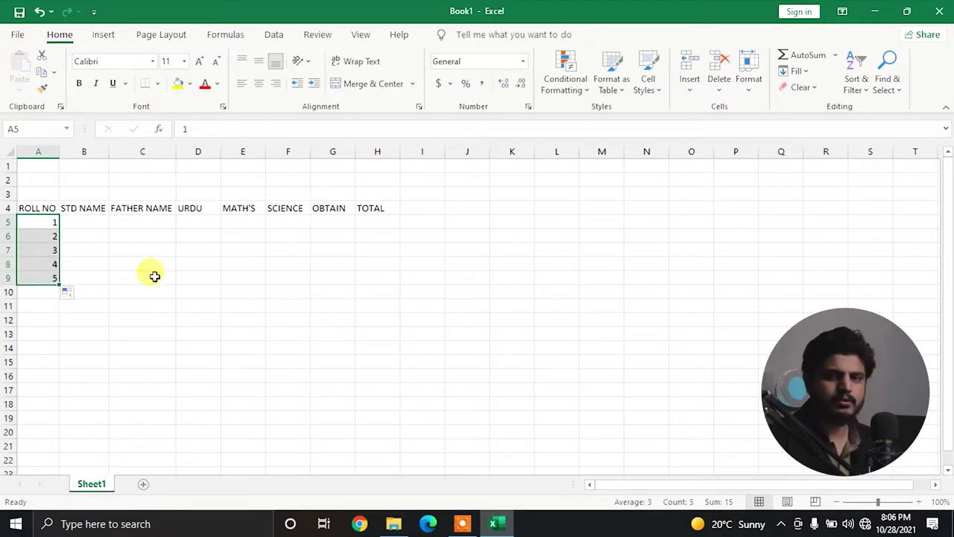
left_click(134, 278)
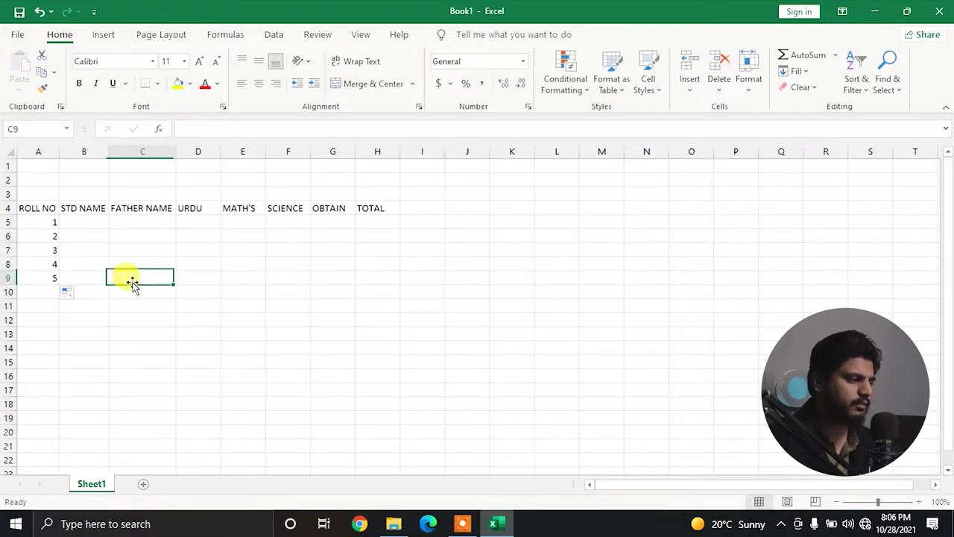
Step: Enter student names ABC, EFG, HIJ, KLM and NOP in B5:B9
left_click(85, 222)
type("AB")
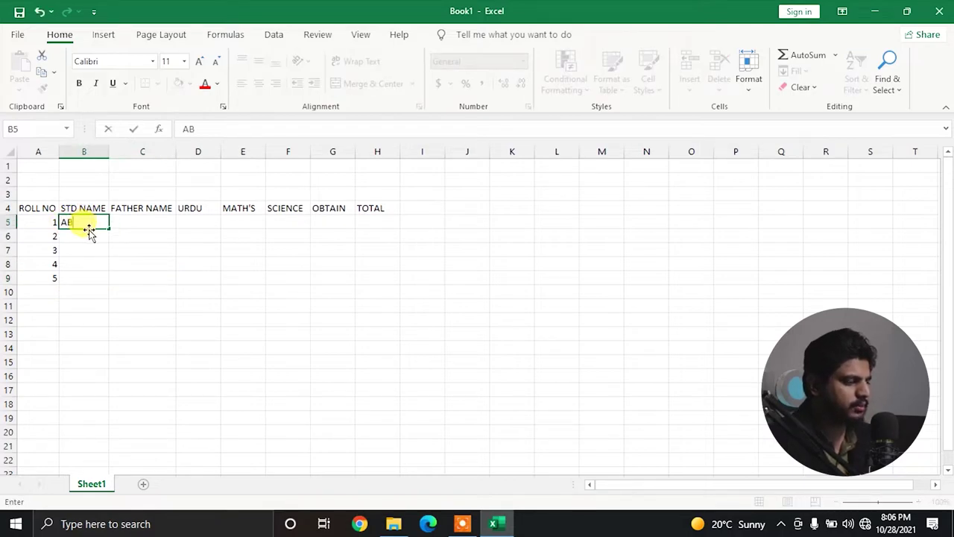
type("C")
key("Return")
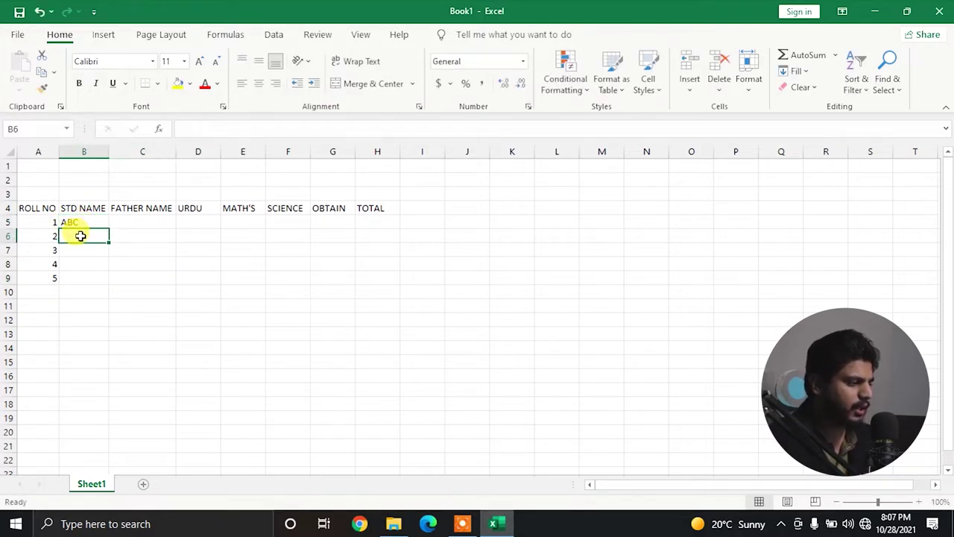
type("EFG")
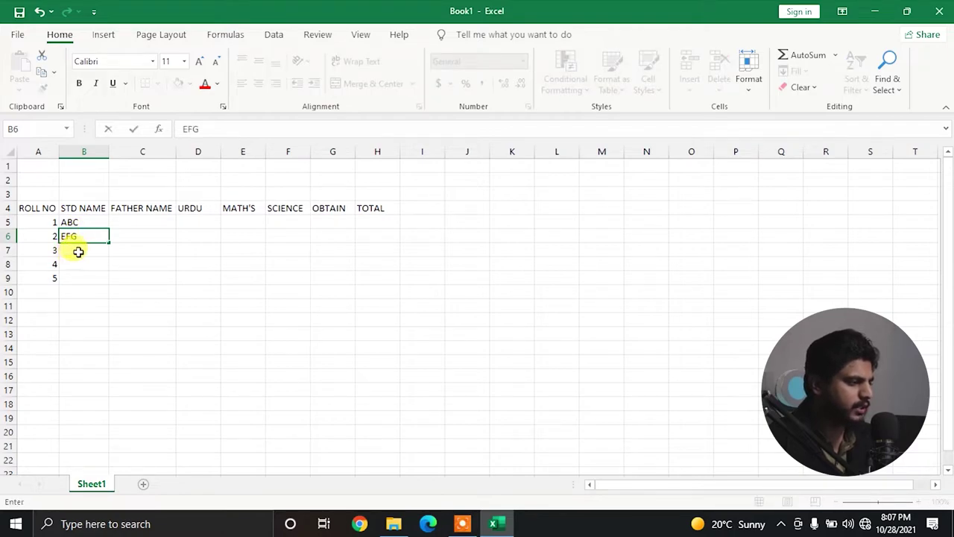
left_click(77, 250)
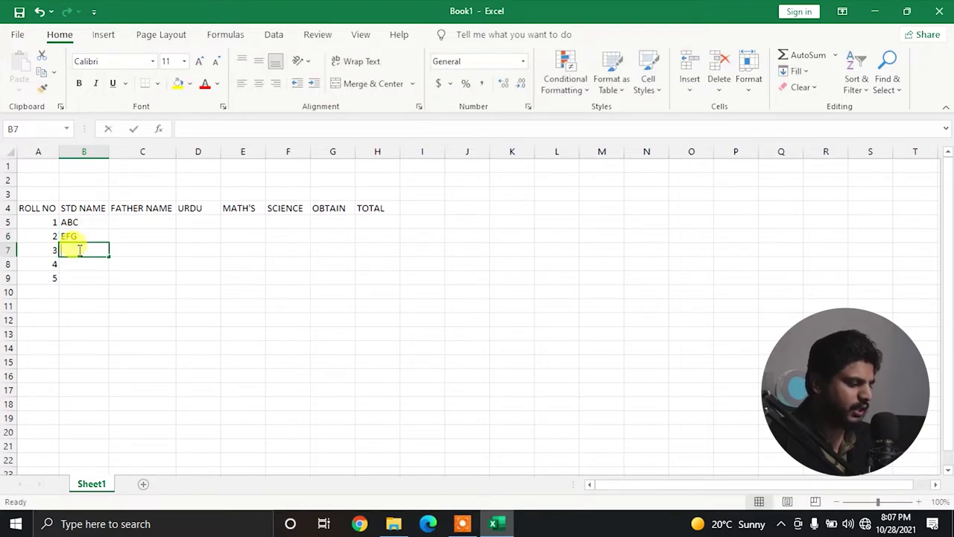
type("HIJ")
left_click(74, 259)
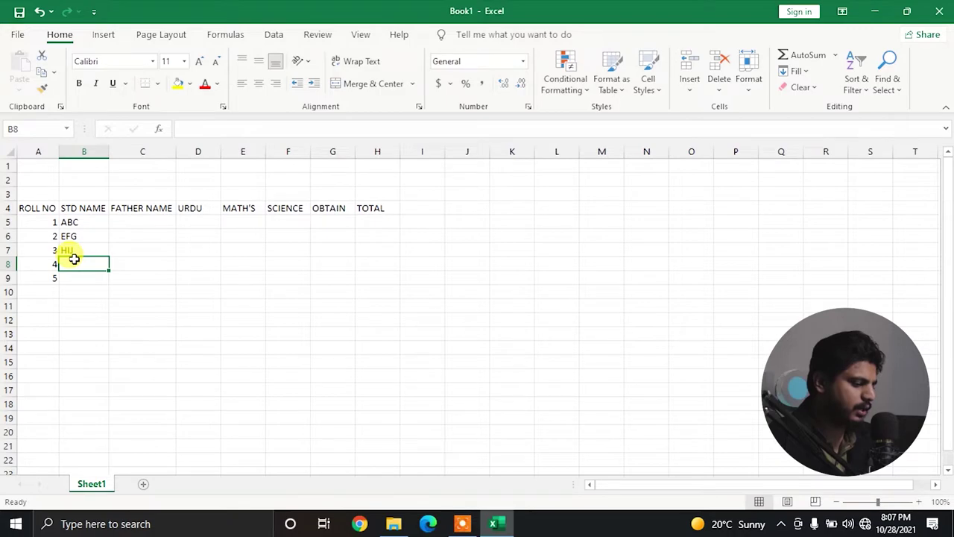
type("KLM")
left_click(68, 272)
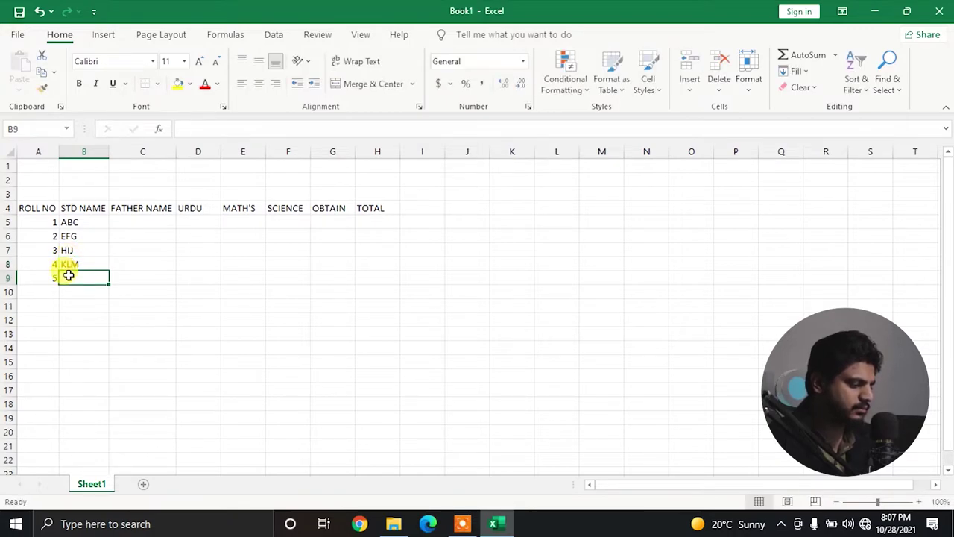
type("NOP")
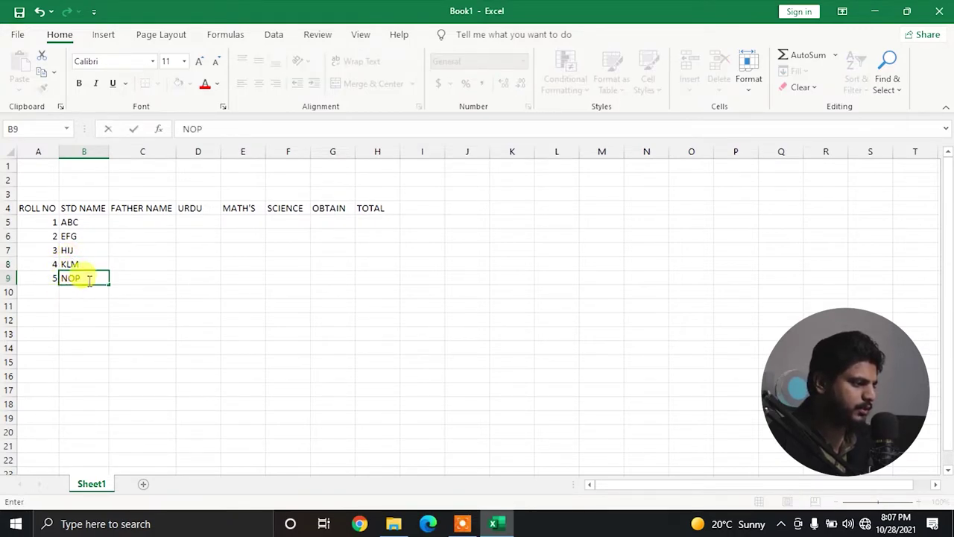
Step: Enter father names SDAS, ASDA, SAD, DFS and FGGFG in C5:C9
left_click(126, 222)
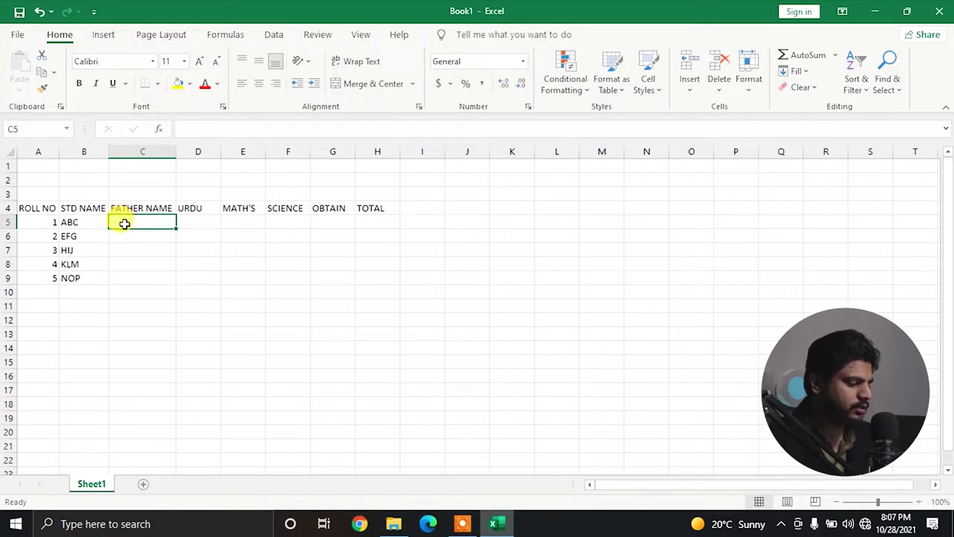
type("SDAS")
left_click(125, 236)
type("ASDA")
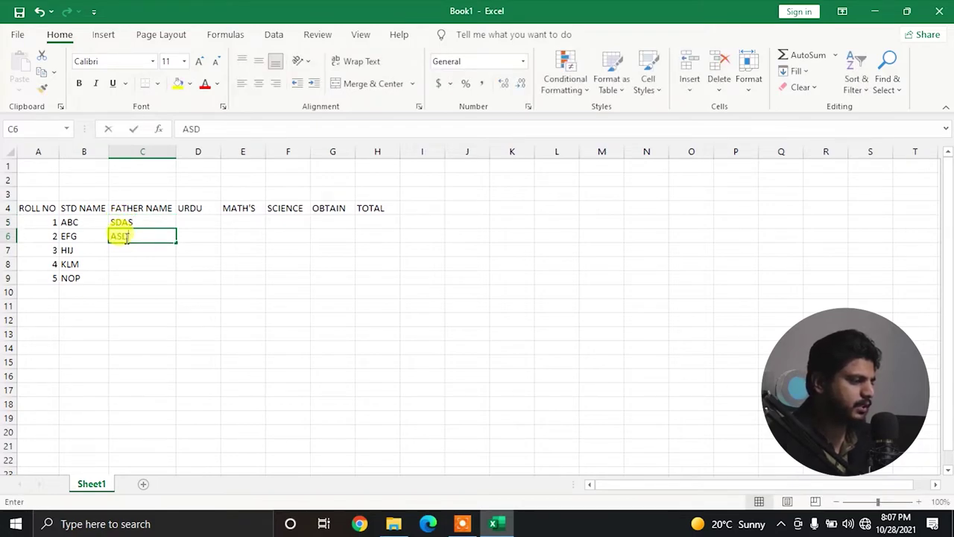
left_click(121, 248)
type("SAD")
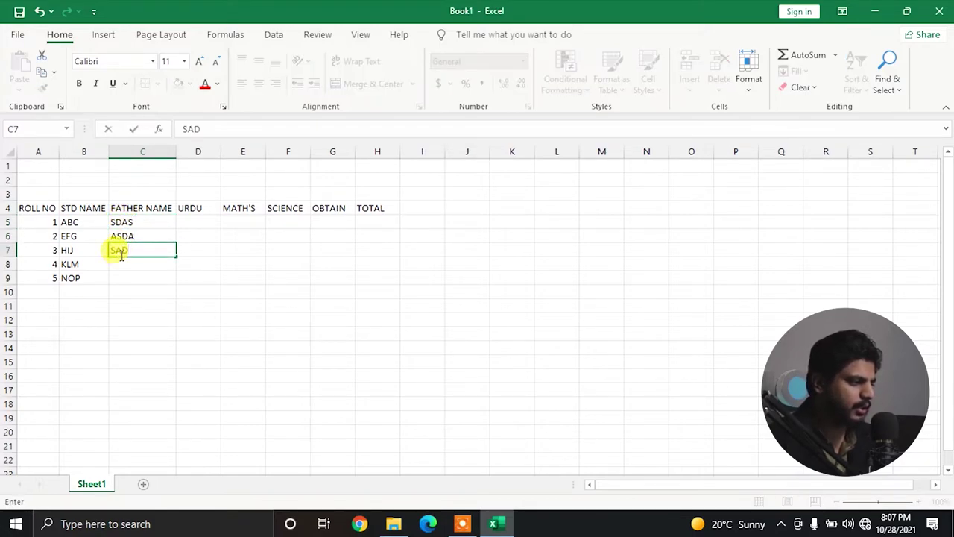
left_click(120, 263)
type("DFS")
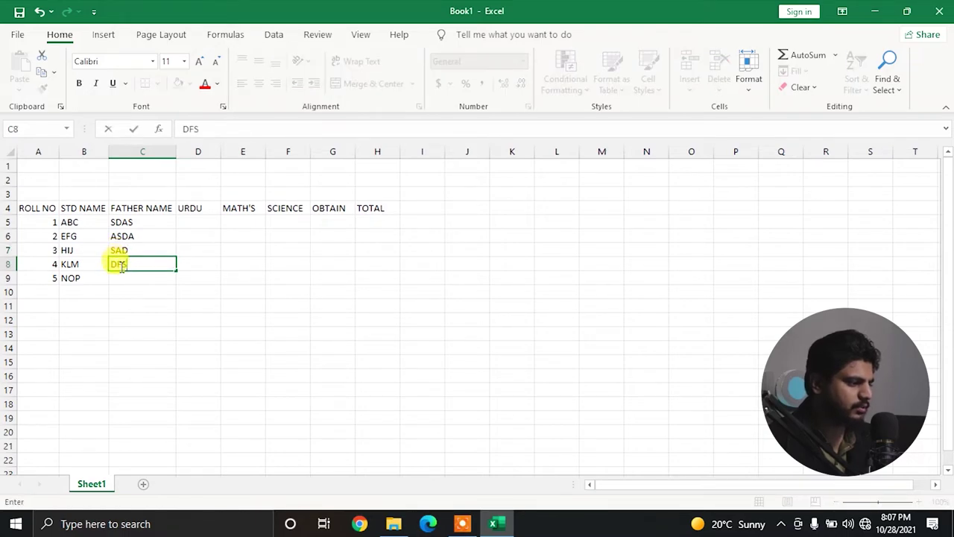
left_click(118, 276)
type("FGGFG")
left_click(202, 291)
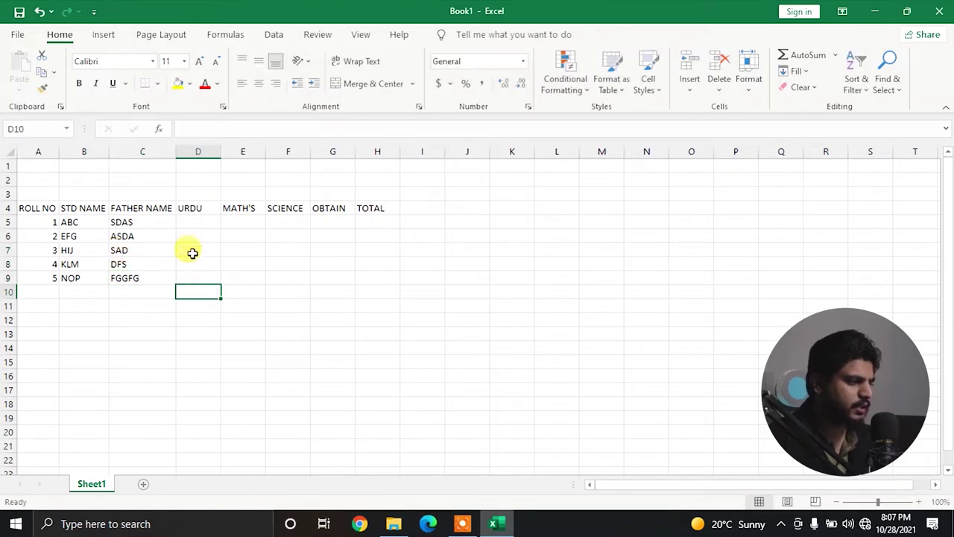
key("Up")
key("Up")
key("Up")
key("Up")
key("Up")
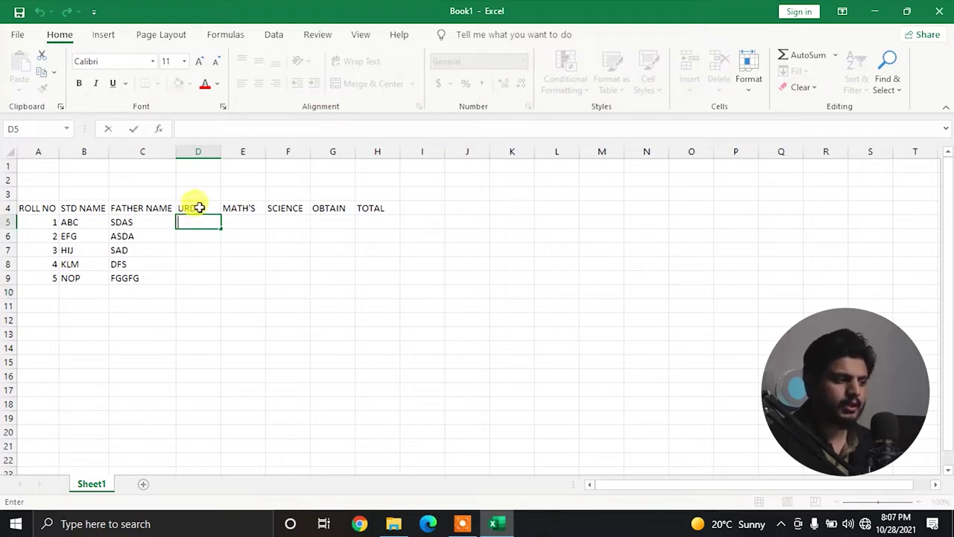
Step: Enter 300 in H5 and copy it down the TOTAL column to H9
left_click(373, 221)
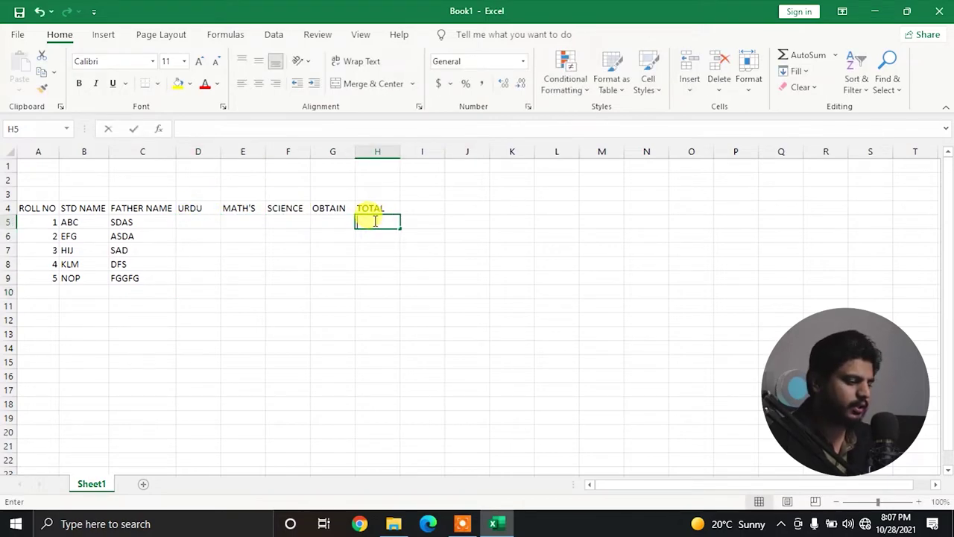
type("300")
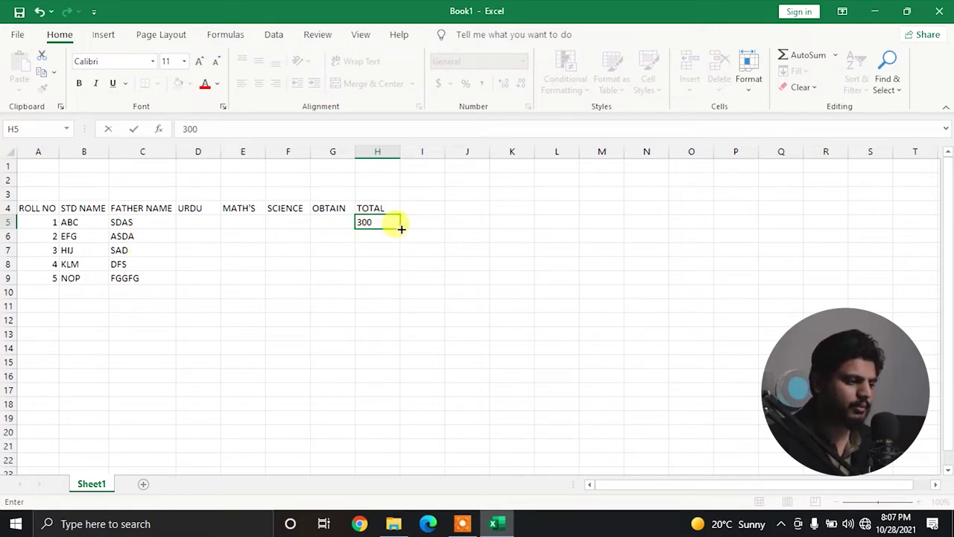
left_click_drag(400, 229, 392, 283)
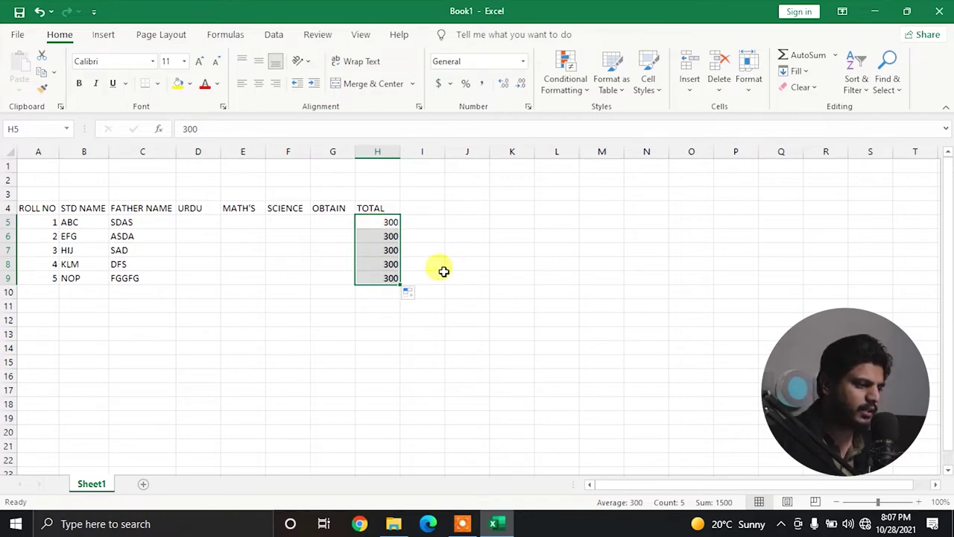
left_click(271, 306)
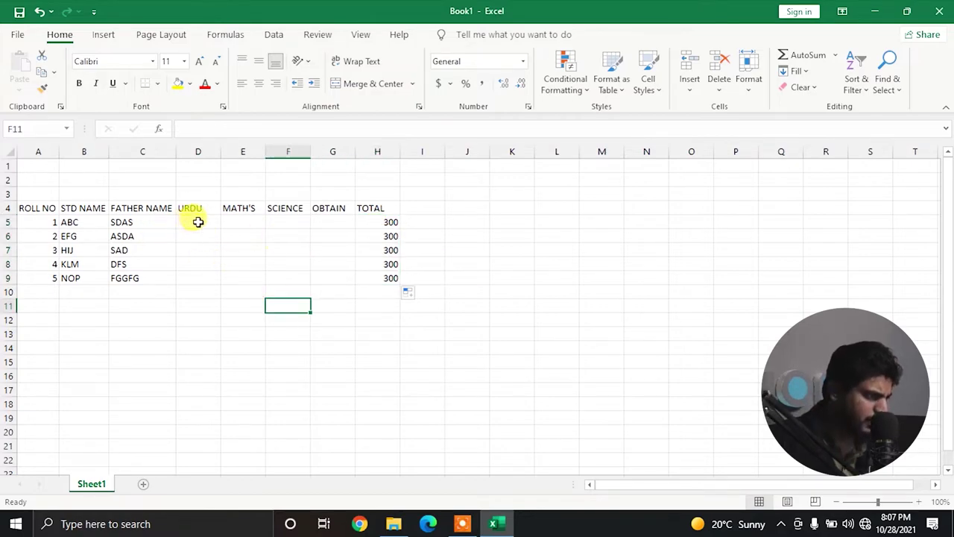
Step: Enter the Urdu marks in D5:D9, starting 78, 88, 99 and ending with 67
left_click(197, 222)
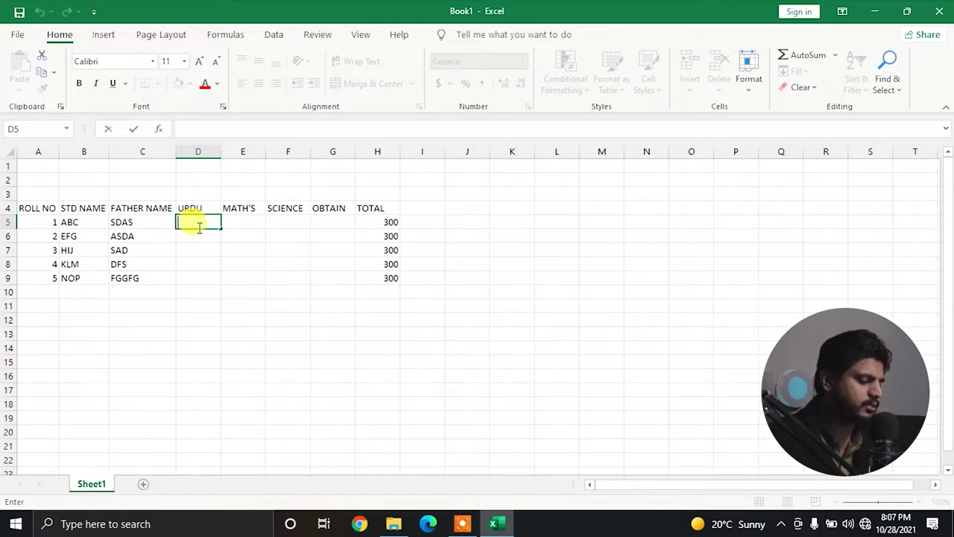
type("78")
key("Return")
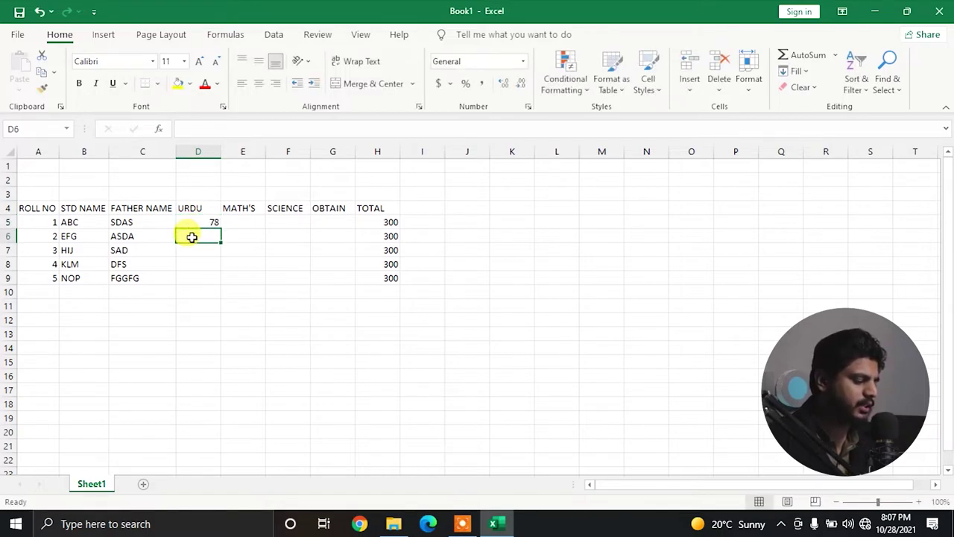
type("88")
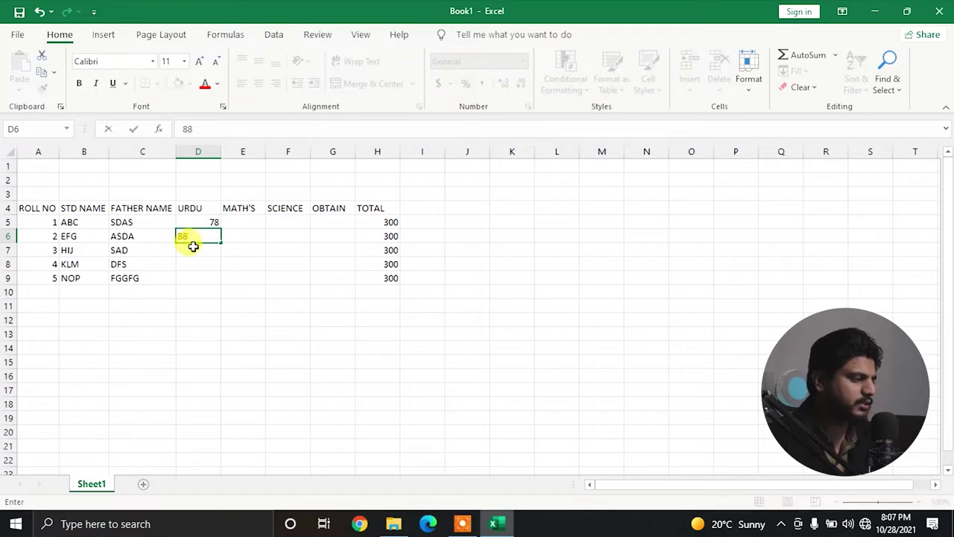
key("Return")
type("99")
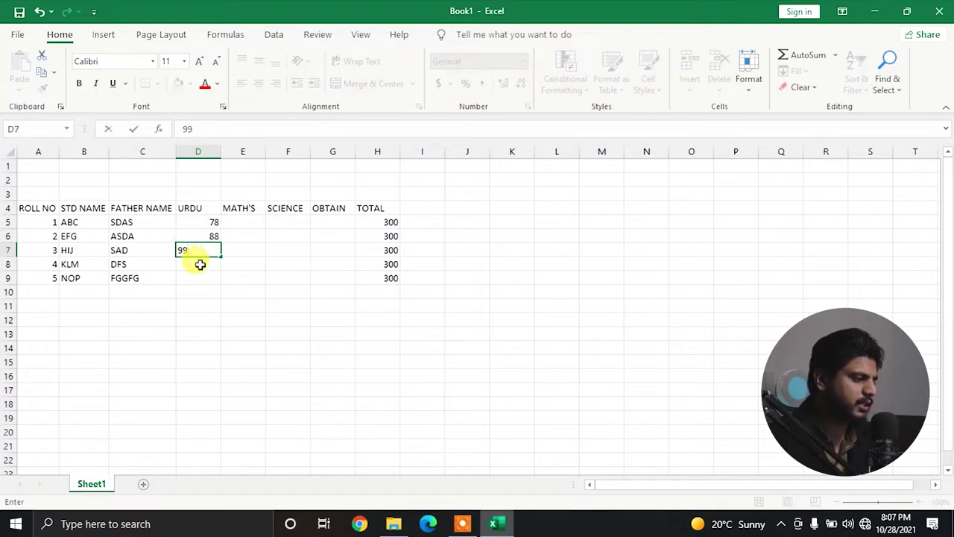
key("Return")
type("7")
key("Return")
type("67")
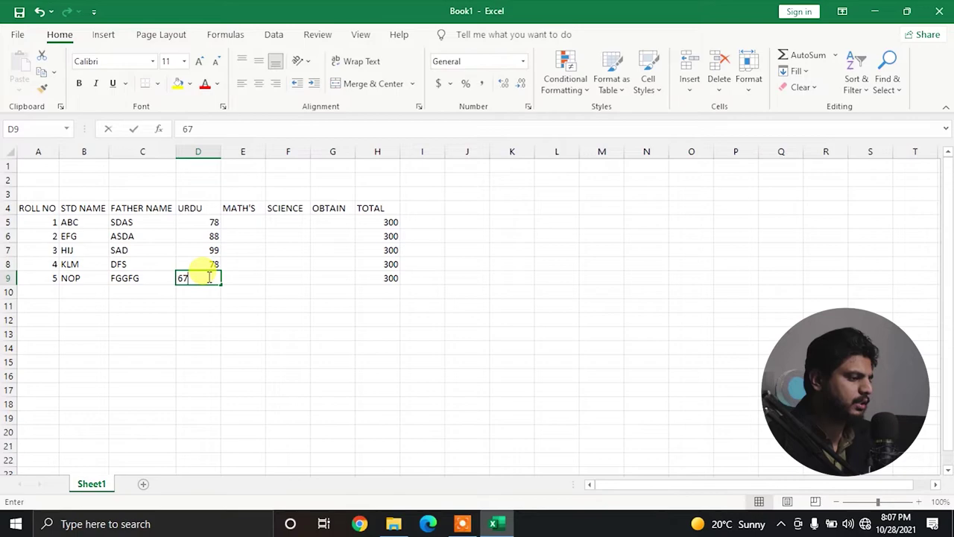
Step: Enter Maths marks 78, 89, 78, 67 and 56 in E5:E9
left_click(246, 278)
type("56")
left_click(247, 263)
type("67")
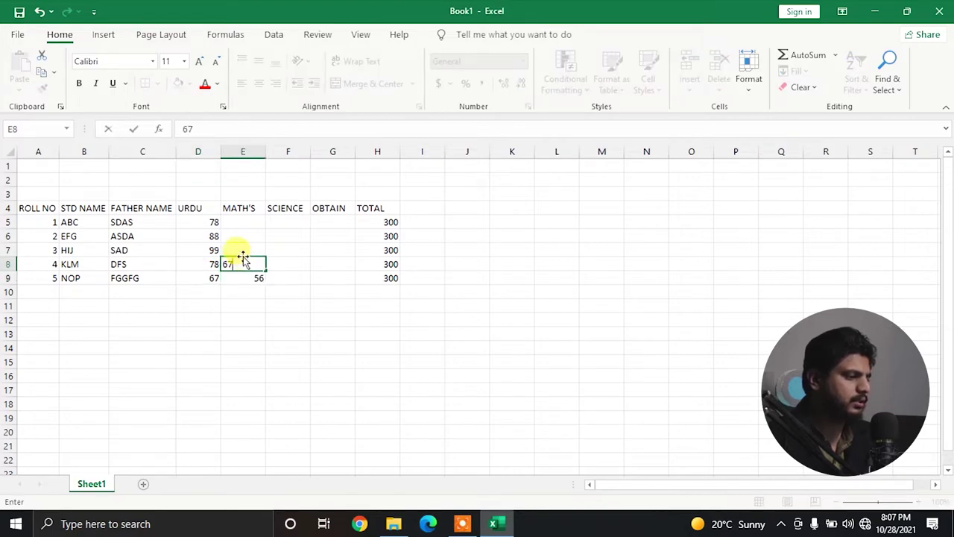
left_click(234, 248)
type("78")
left_click(238, 236)
type("89")
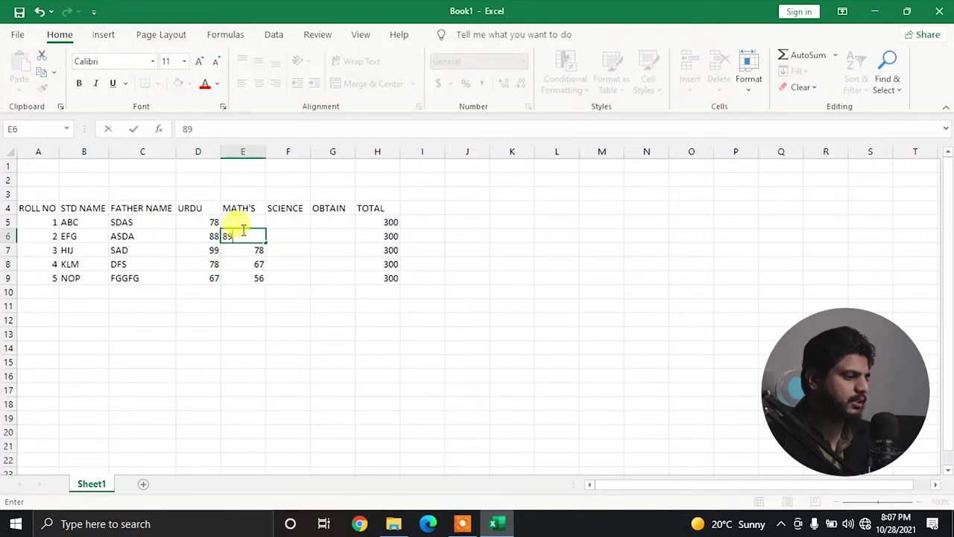
left_click(240, 221)
type("78")
Step: Enter Science marks 89, 89, 99, 98 and 96 in F5:F9
left_click(281, 224)
type("89")
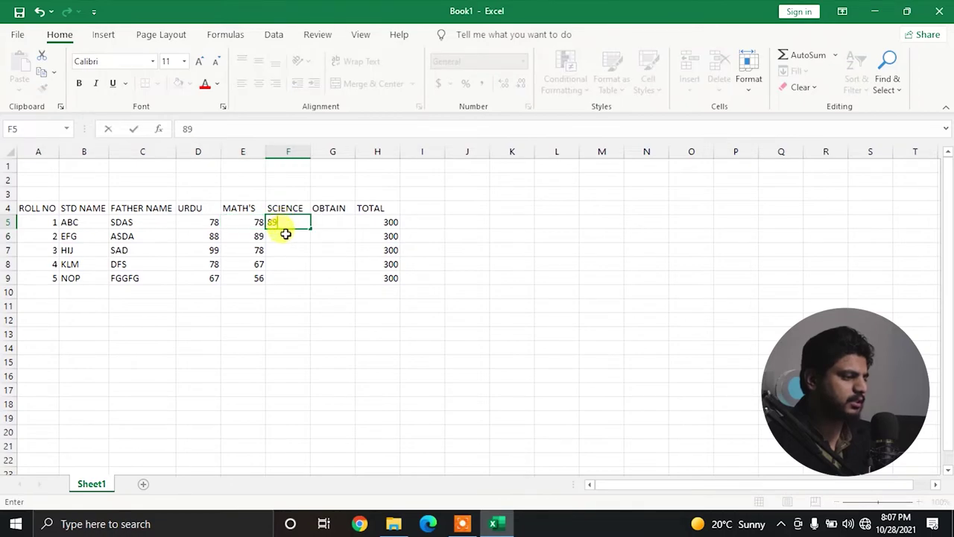
left_click(281, 236)
type("89")
left_click(278, 248)
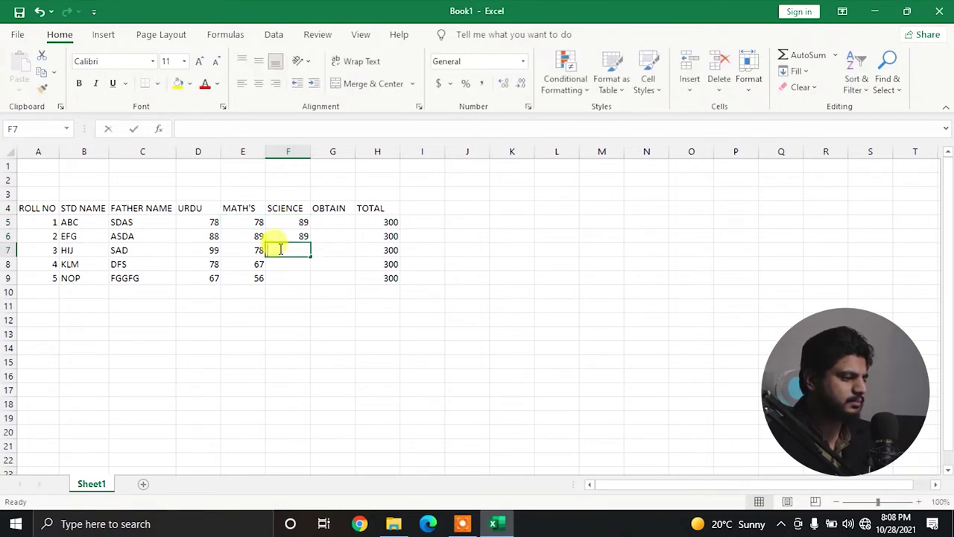
type("99")
left_click(284, 263)
type("98")
left_click(286, 278)
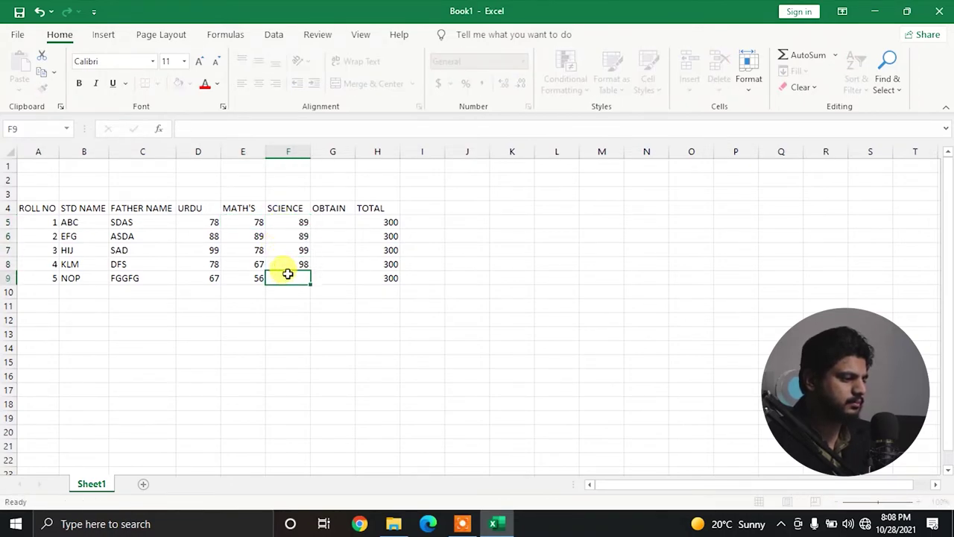
type("96")
left_click(302, 304)
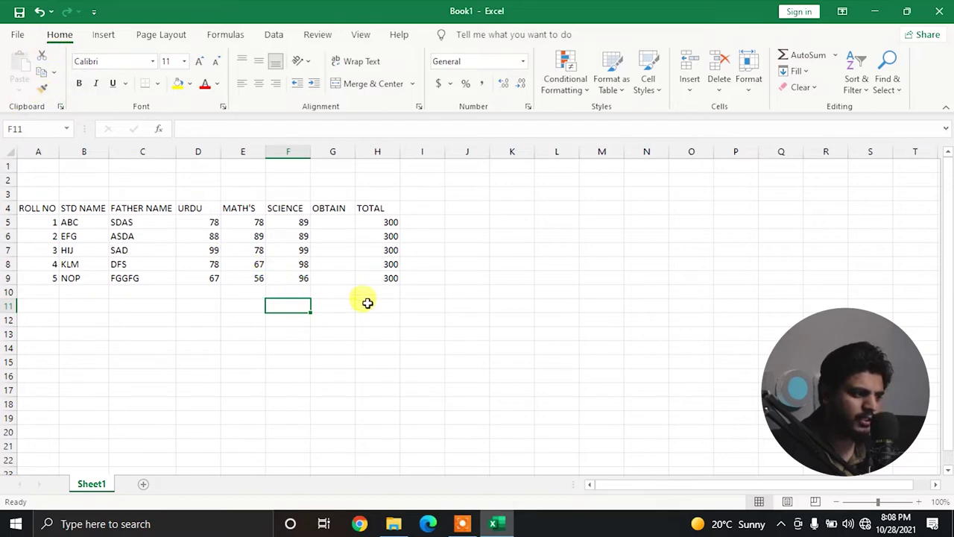
Step: Type = in cell G5 to begin the OBTAIN formula
left_click(322, 221)
type("=")
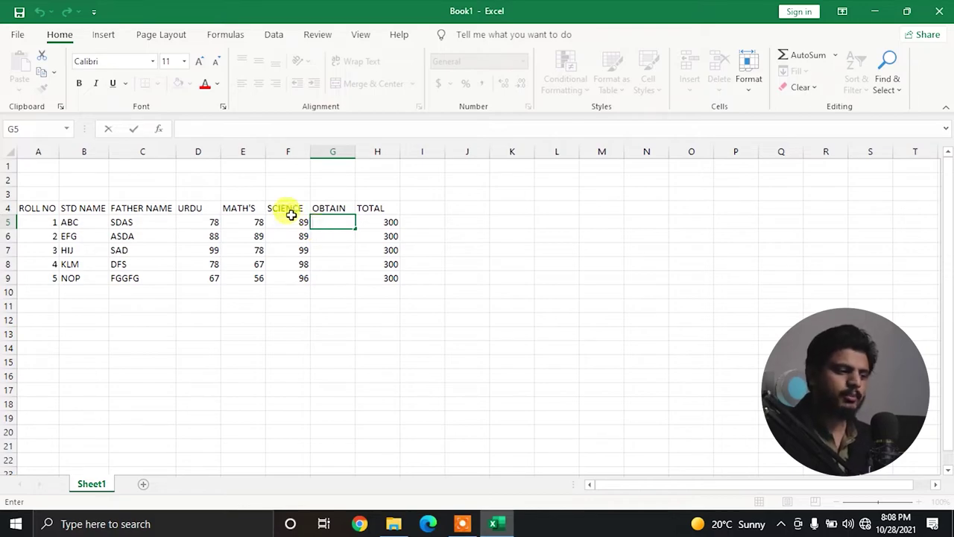
type("=")
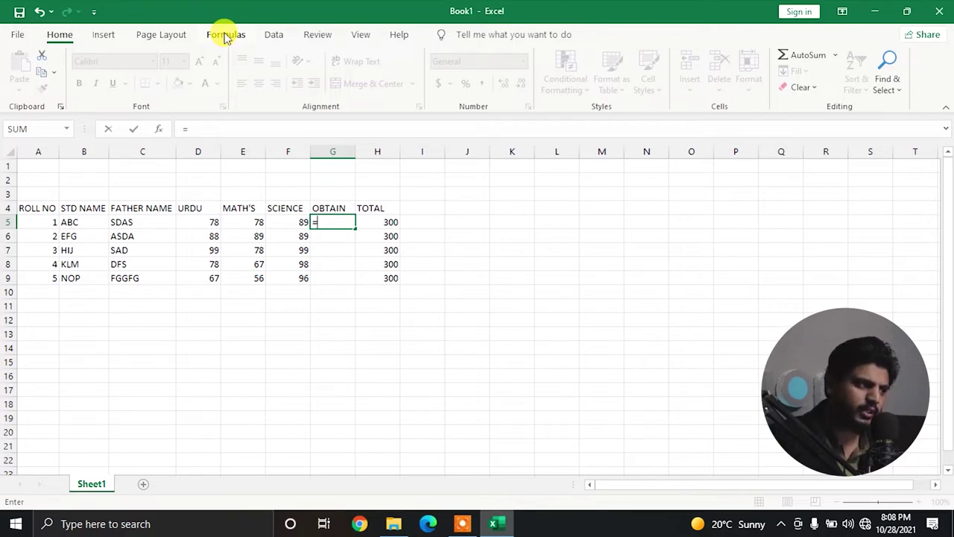
Step: Start a SUM formula in G5 that adds the Urdu mark D5 and the Maths mark E5
left_click(226, 37)
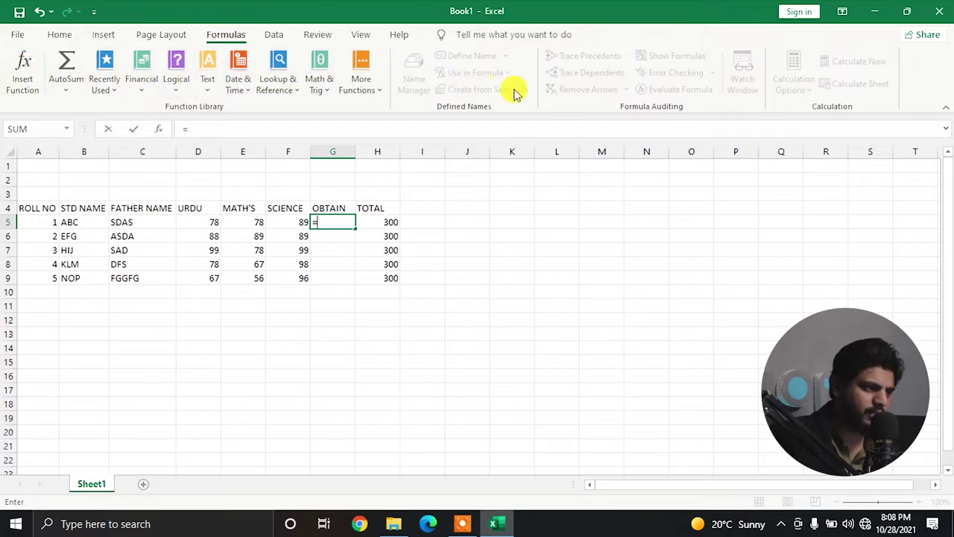
left_click(73, 37)
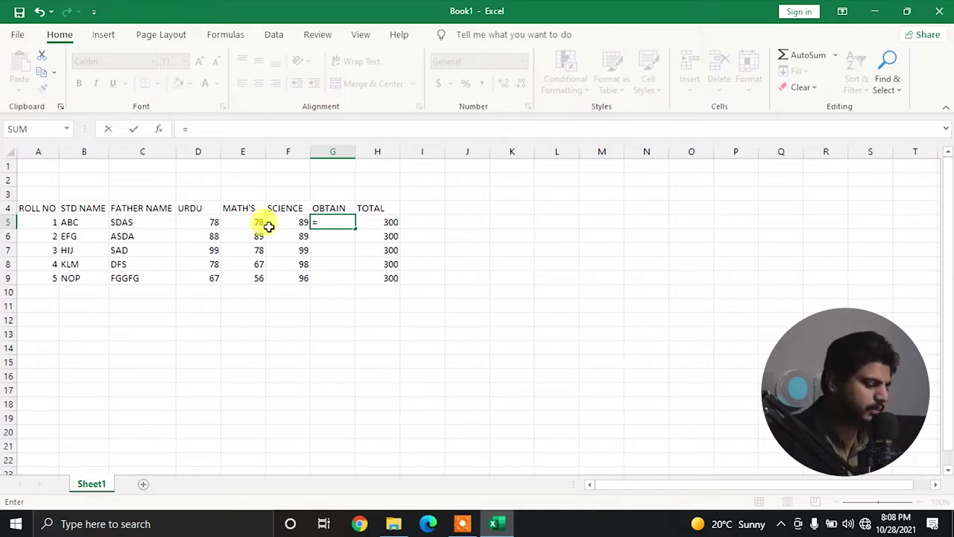
type("SUM")
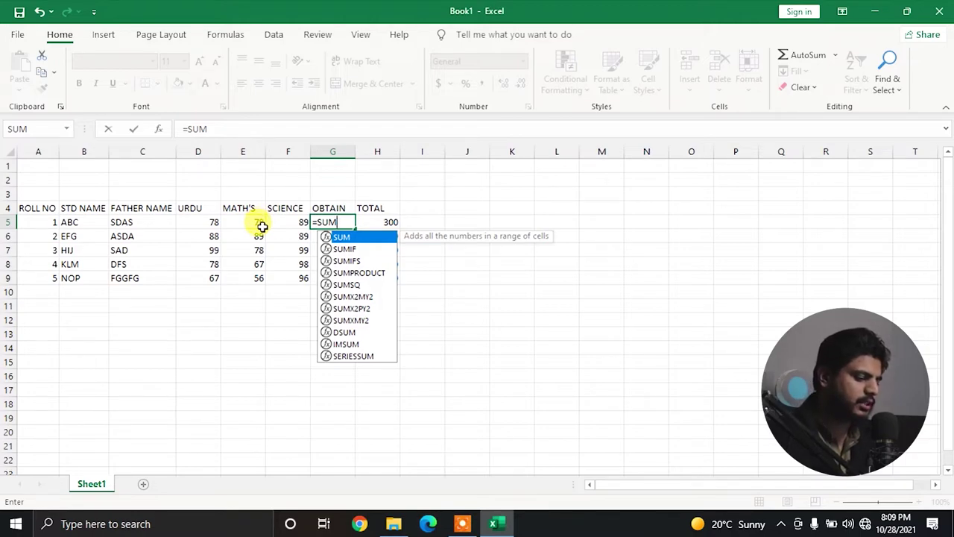
type("(")
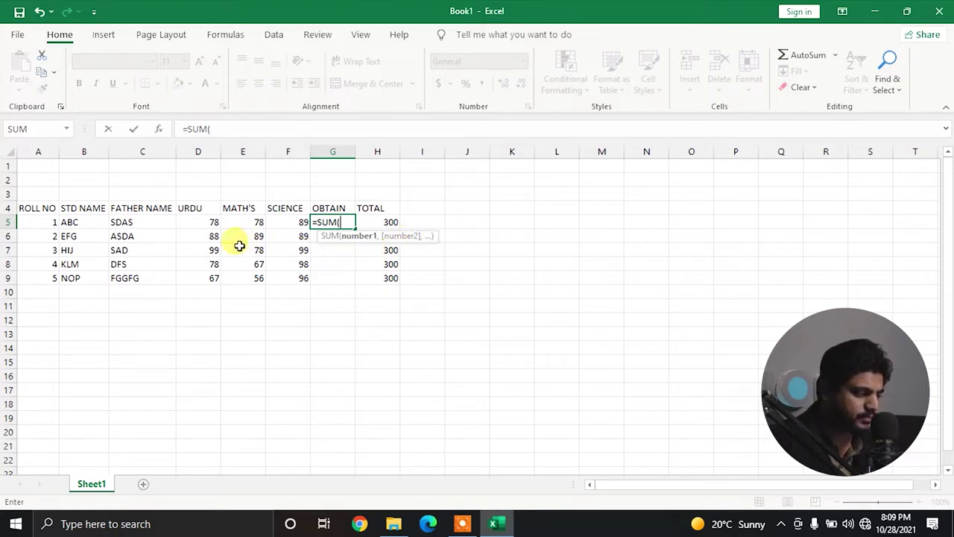
left_click(203, 224)
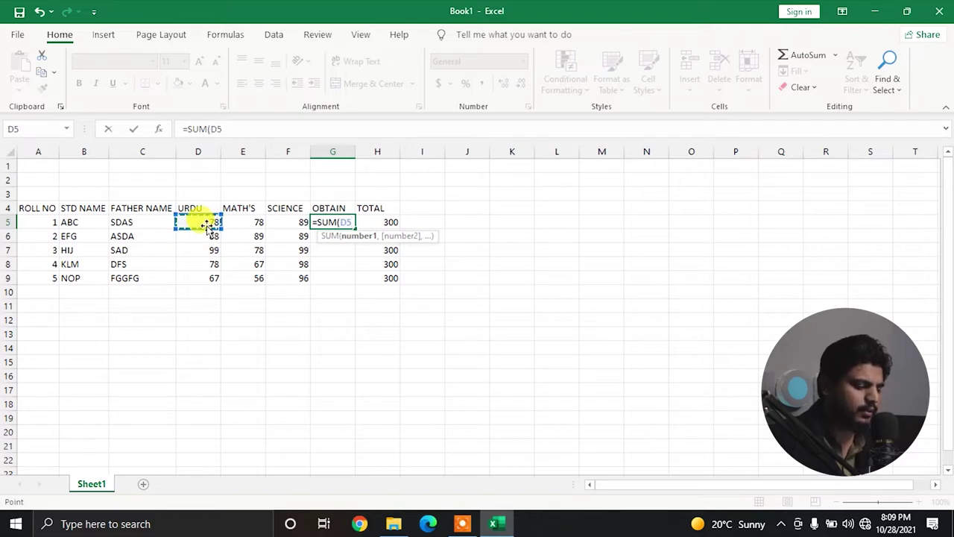
type(",")
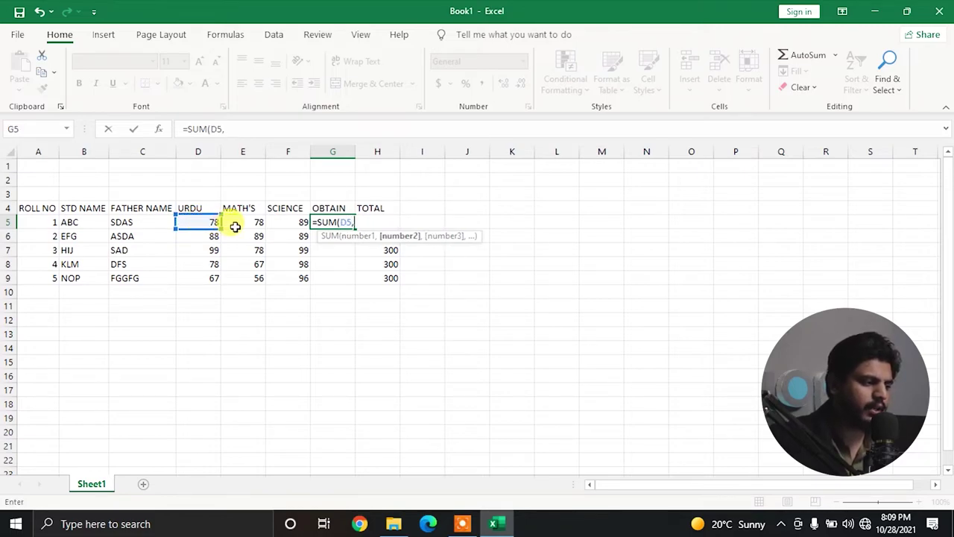
left_click(253, 223)
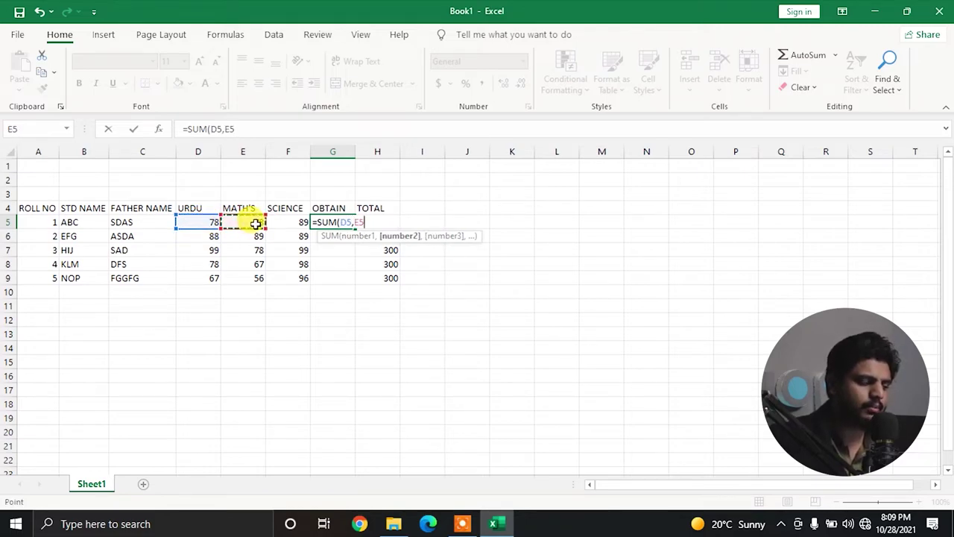
type(",")
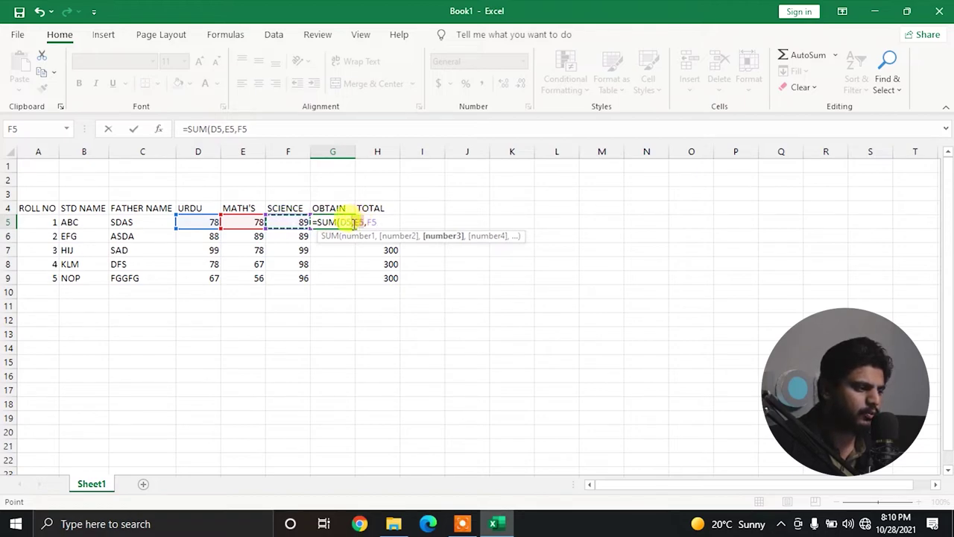
Step: Strip the E5 and F5 references and extra commas back out of the SUM formula
double_click(353, 223)
key("BackSpace")
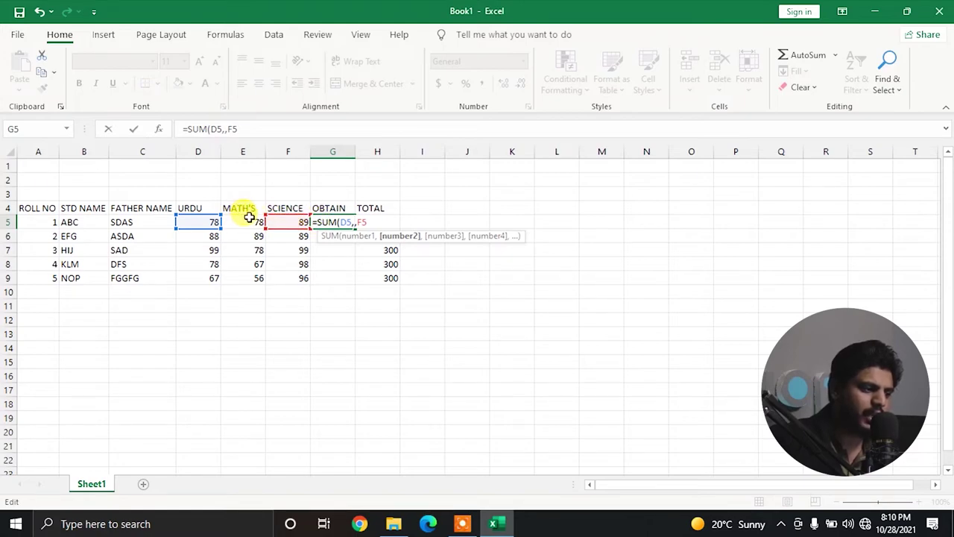
key("BackSpace")
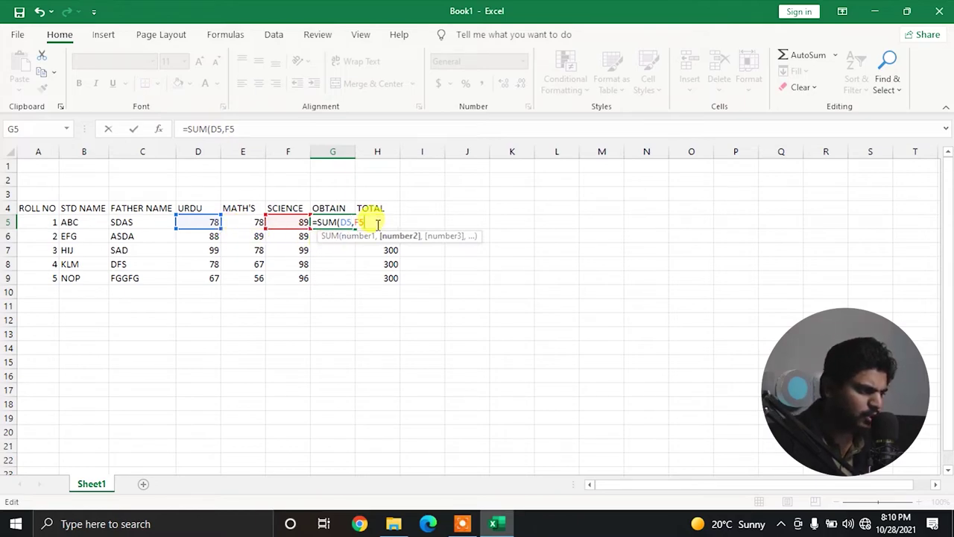
left_click(351, 225)
key("Delete")
key("Delete")
key("Delete")
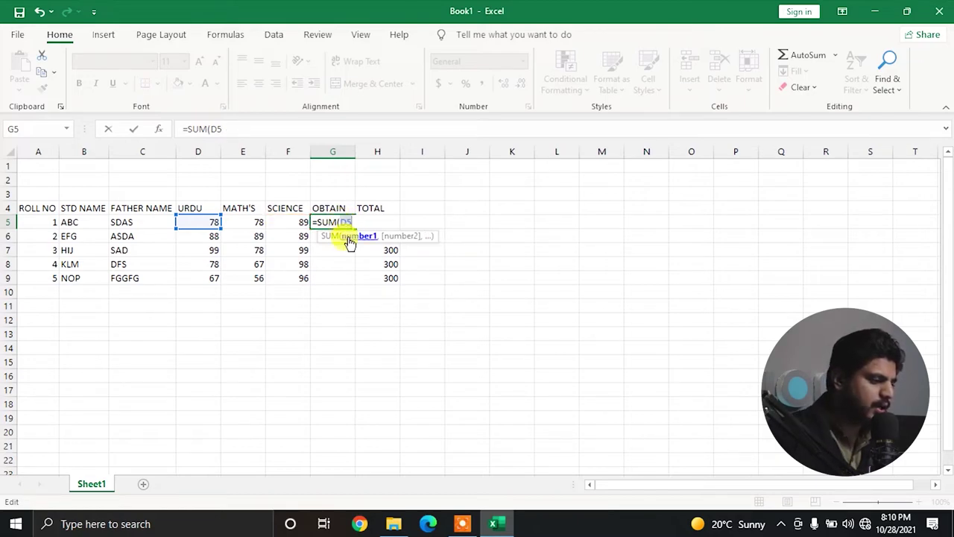
key("BackSpace")
key("BackSpace")
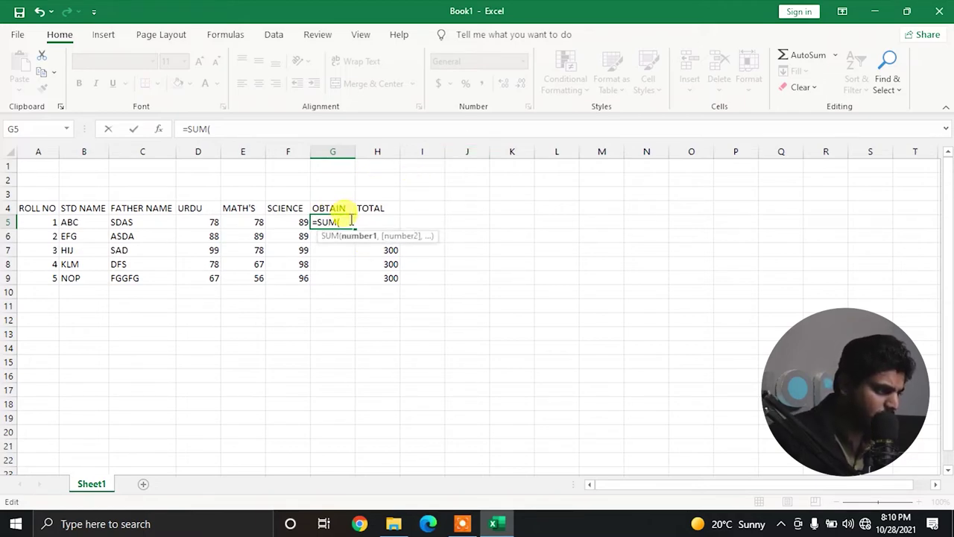
Step: Point G5's SUM at D5 and extend it with F8 toward F5, leaving =SUM(D5:
left_click(206, 222)
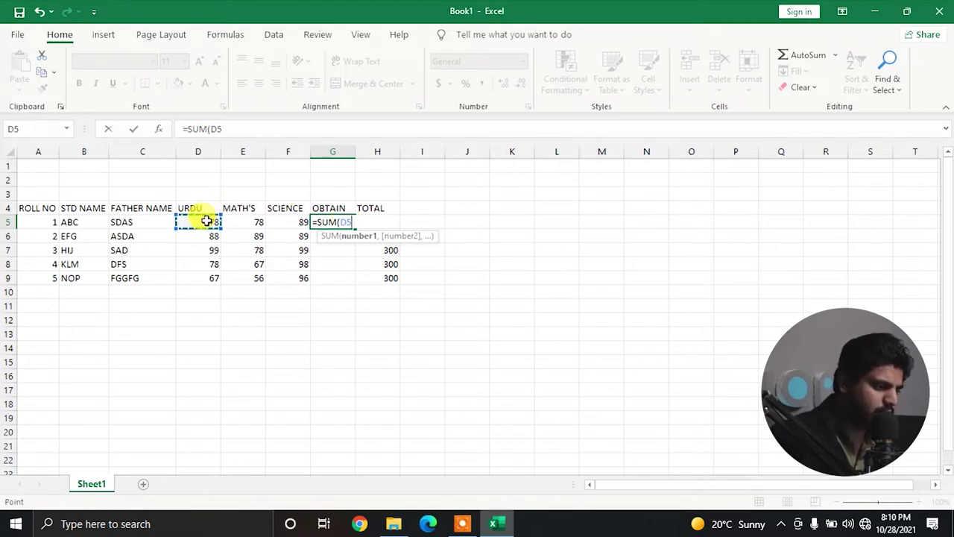
key("Right")
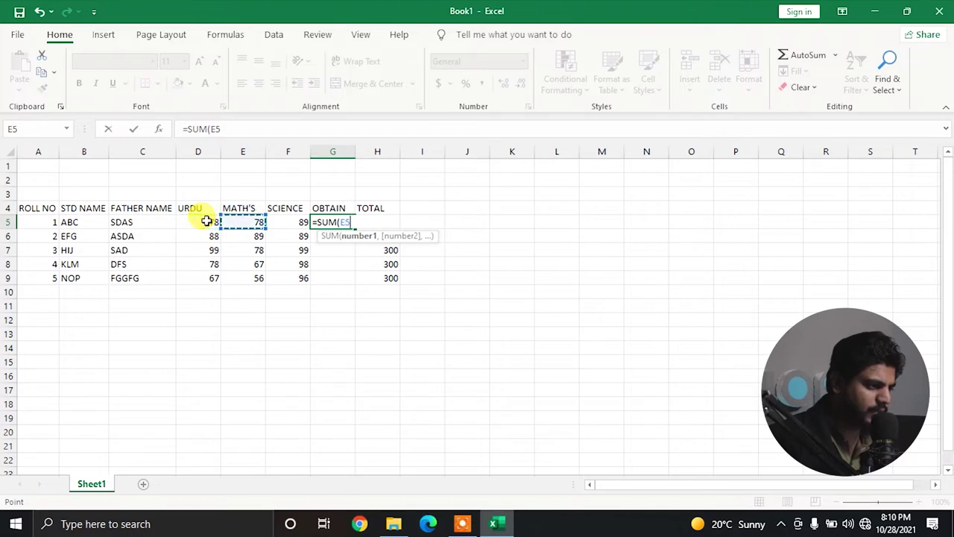
left_click(207, 222)
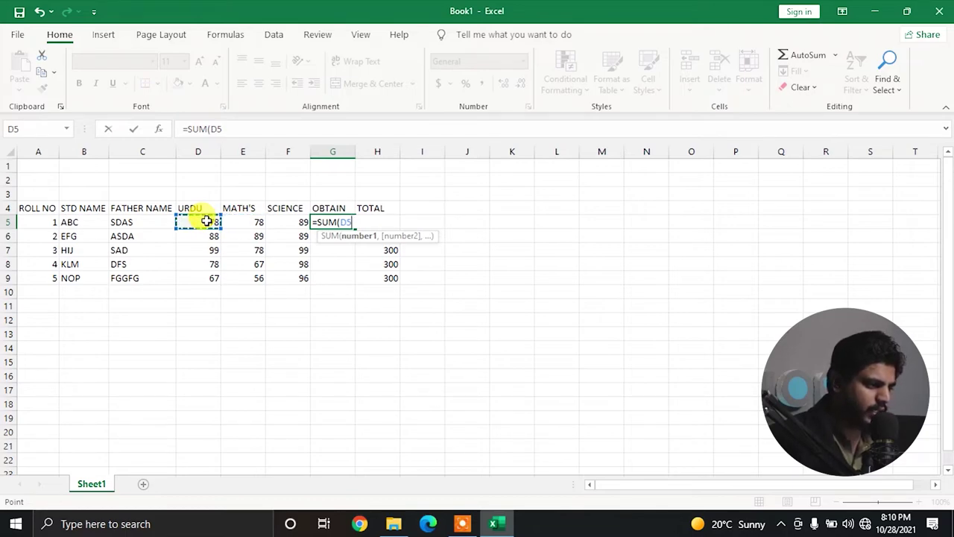
key("Right")
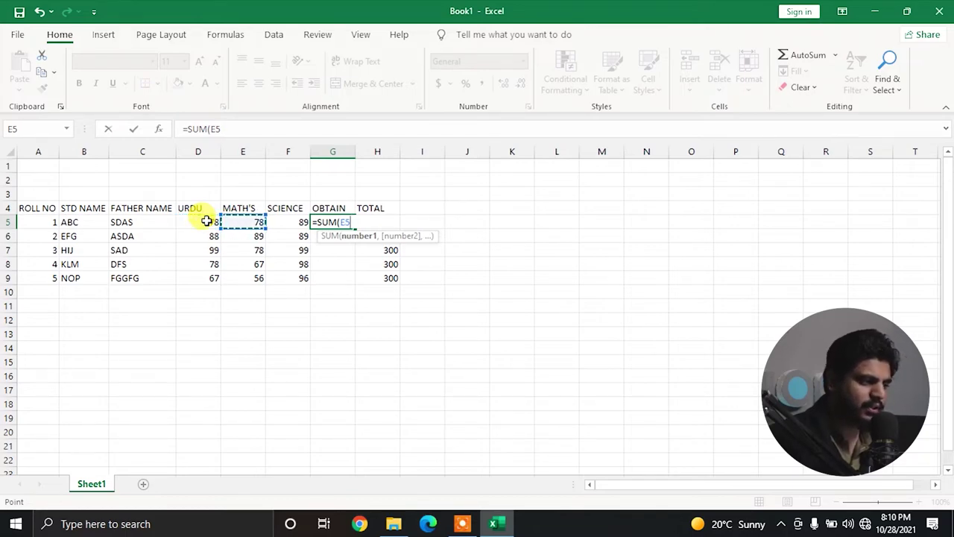
left_click(207, 221)
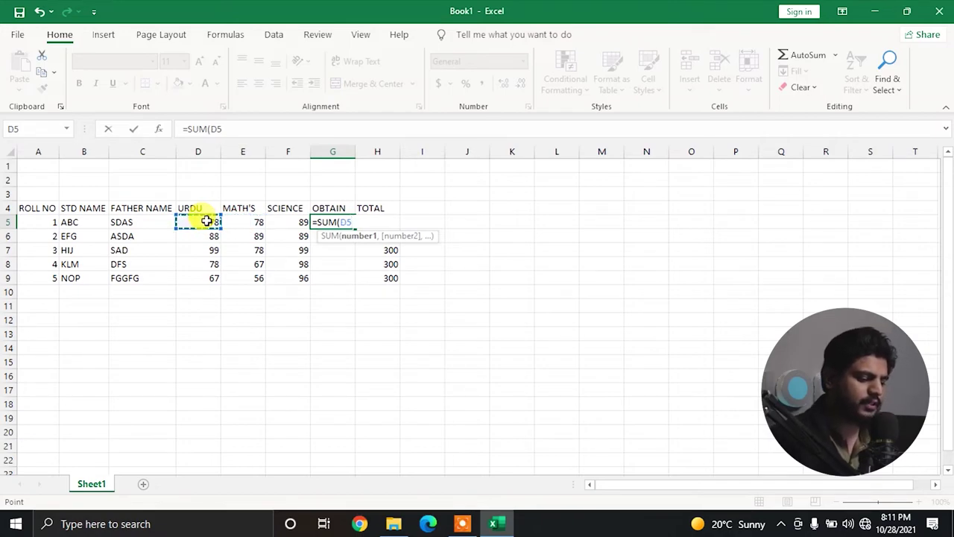
key("F8")
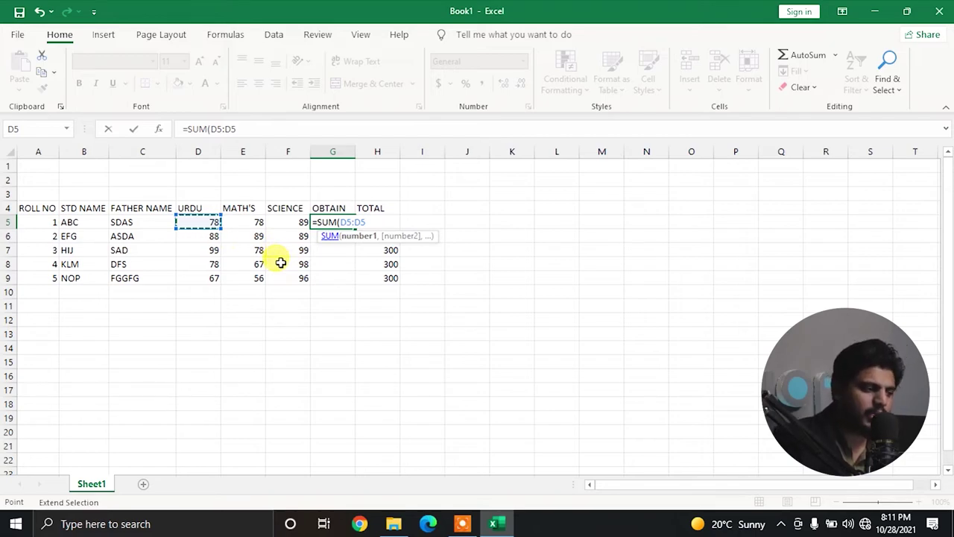
key("Right")
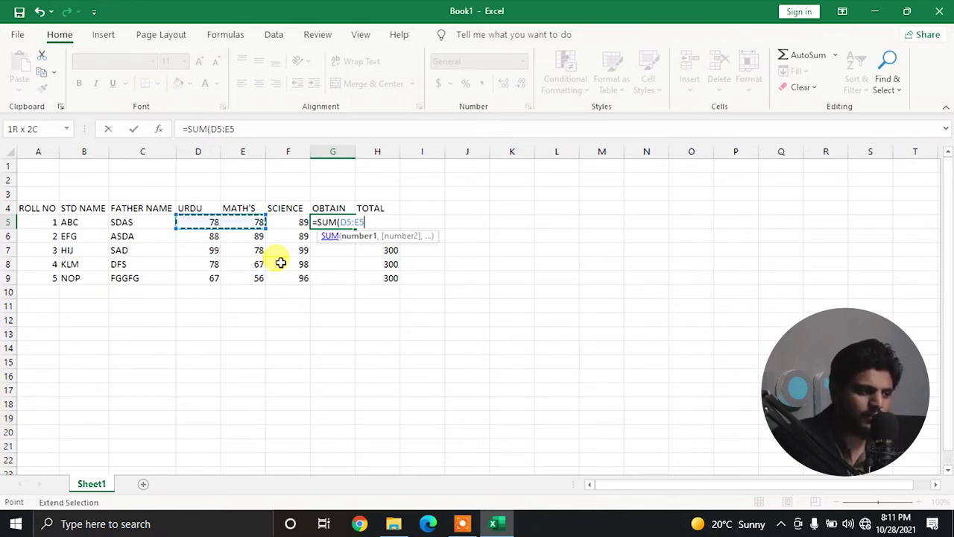
key("Right")
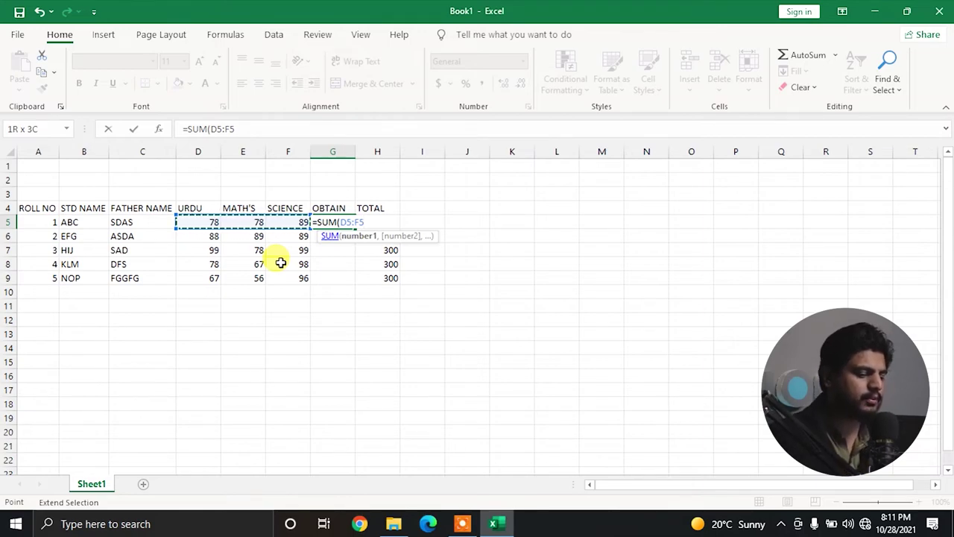
key("BackSpace")
key("BackSpace")
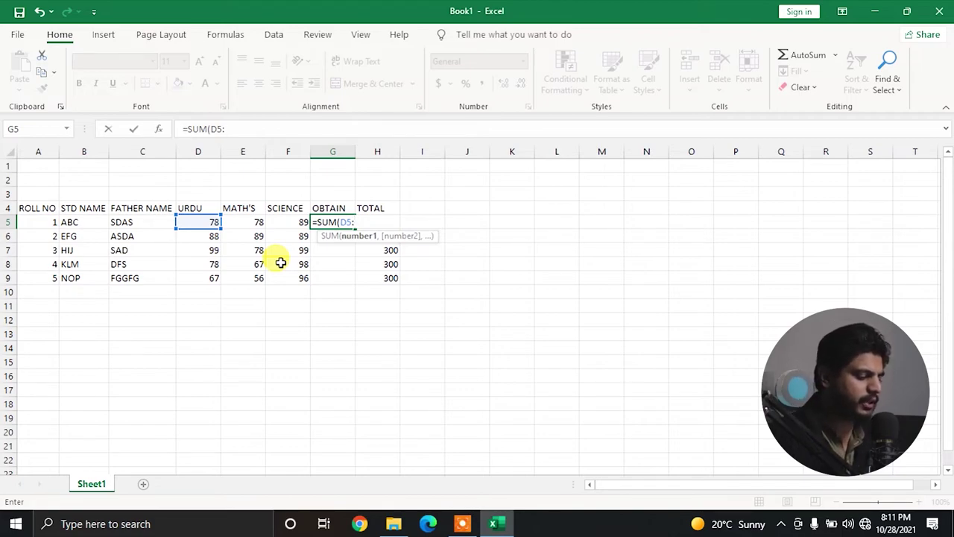
Step: Redo the reference as range D5:F5 and enter =SUM(D5:F5) in G5, showing 245
type("F5")
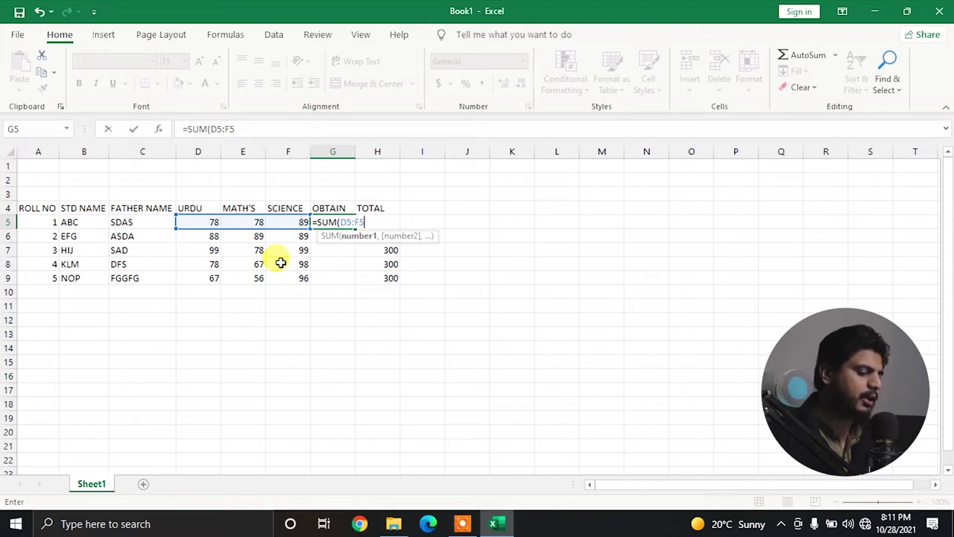
key("BackSpace")
key("BackSpace")
key("BackSpace")
key("BackSpace")
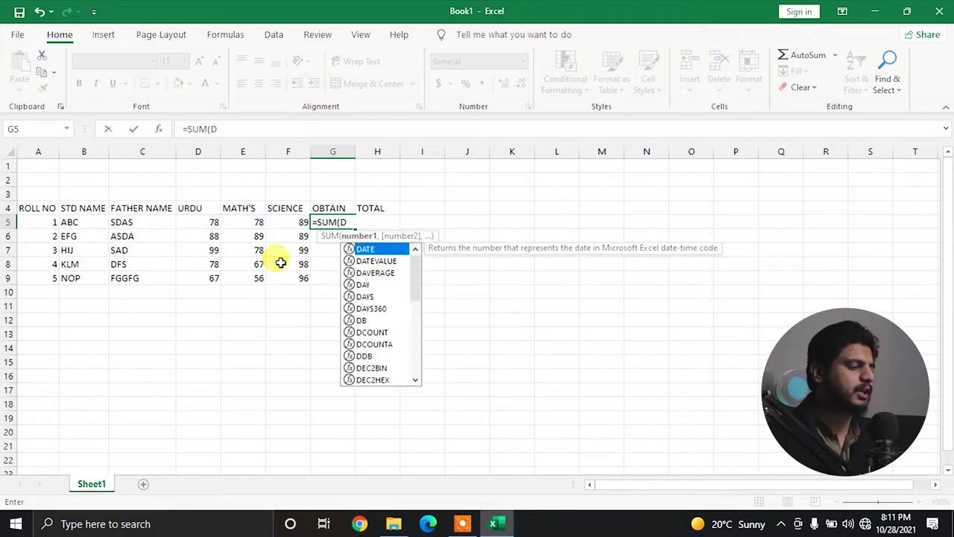
key("BackSpace")
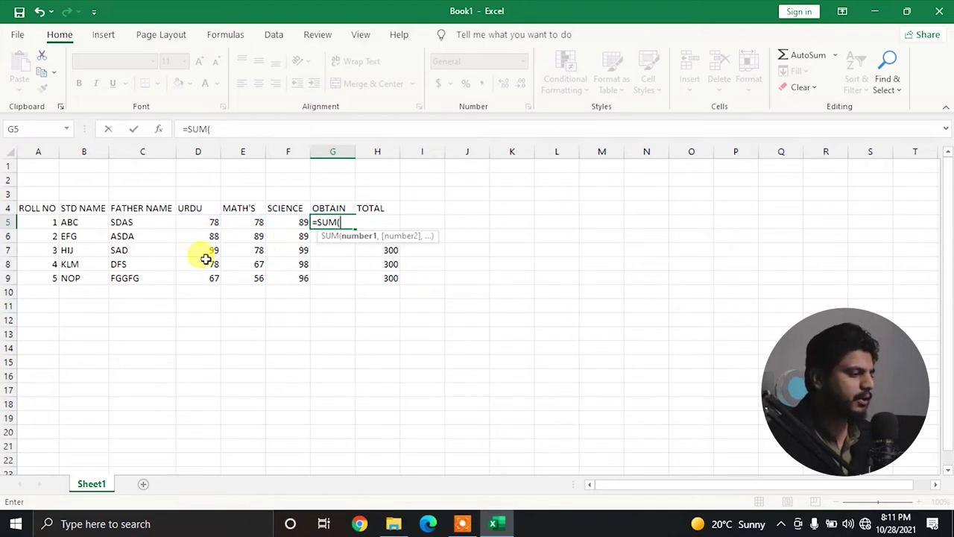
left_click_drag(205, 225, 284, 216)
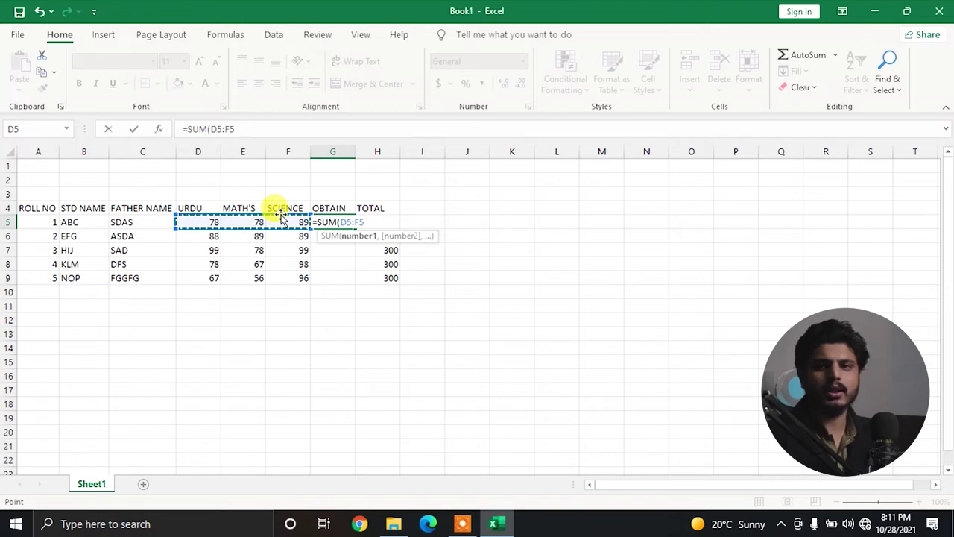
type(")")
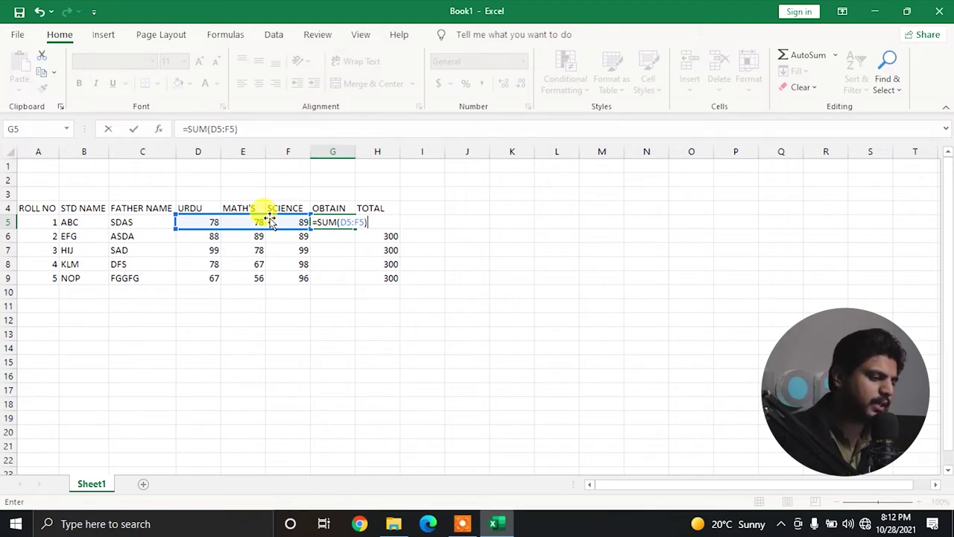
key("Return")
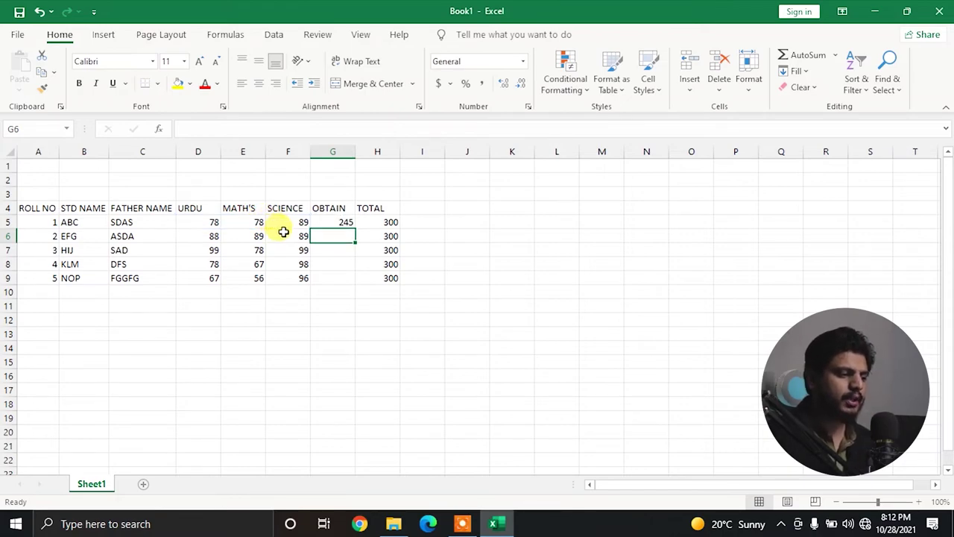
Step: Fill G5's formula down to G9 and verify totals 266, 276, 243 and 219
left_click(334, 220)
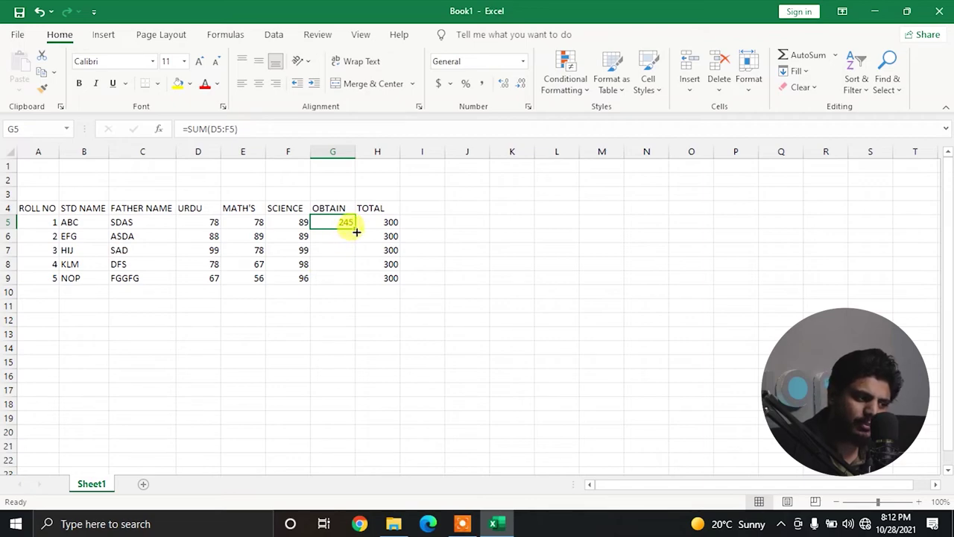
left_click_drag(357, 230, 348, 287)
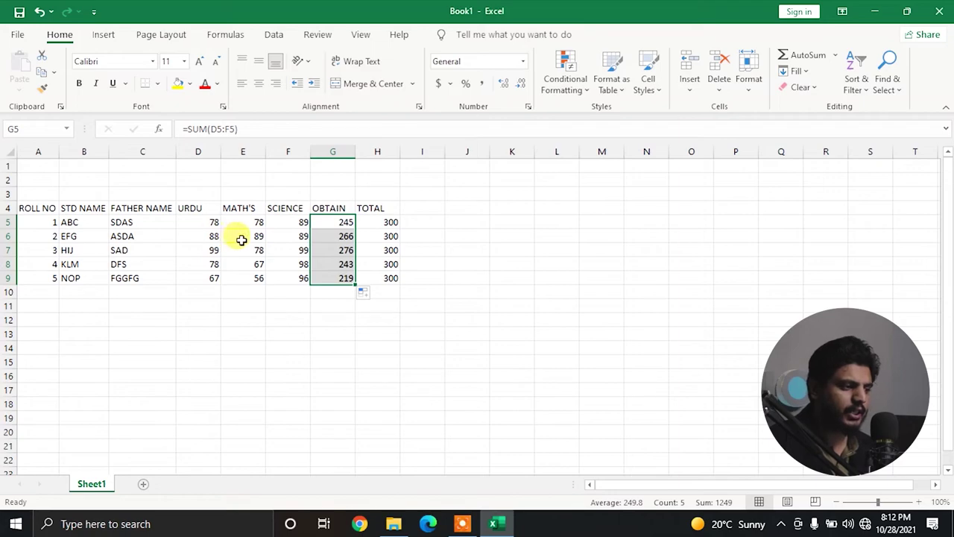
left_click(332, 237)
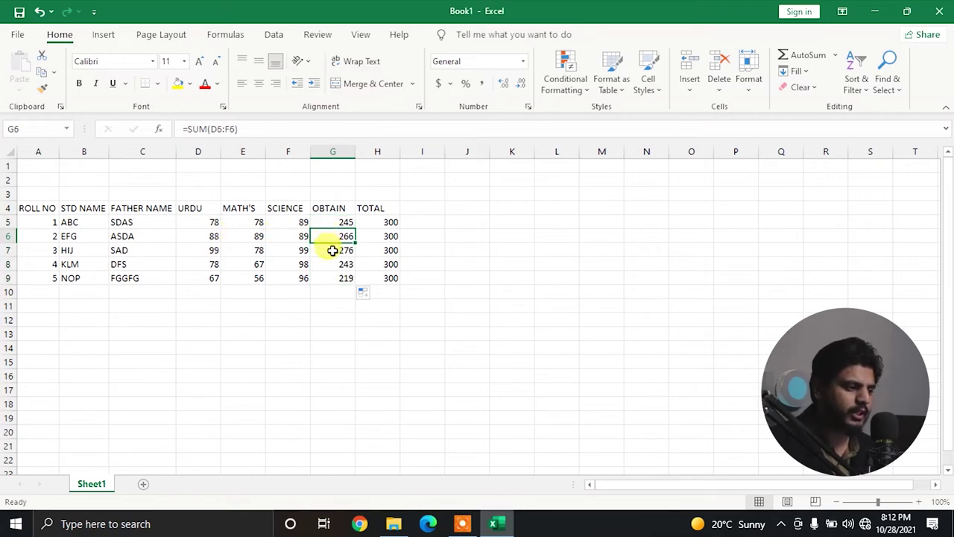
left_click(332, 251)
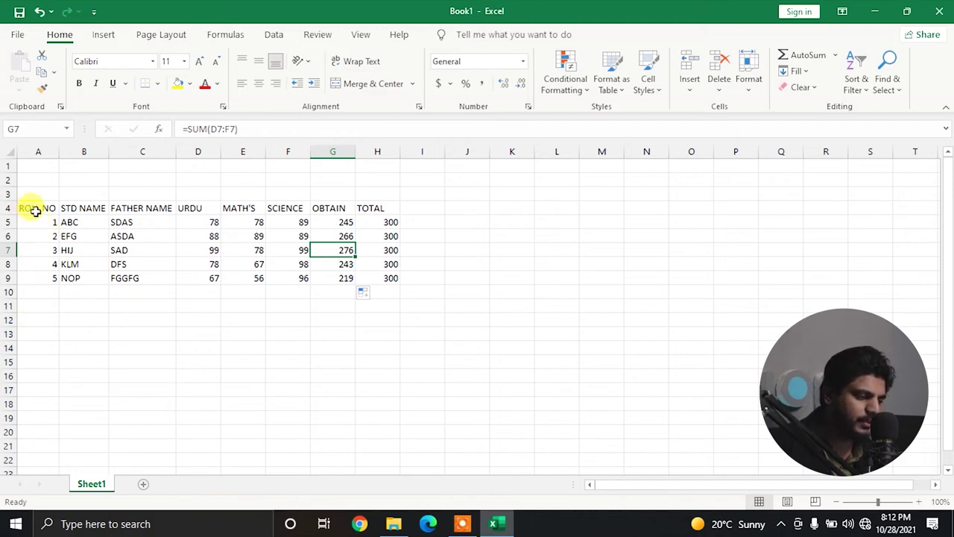
left_click(470, 329)
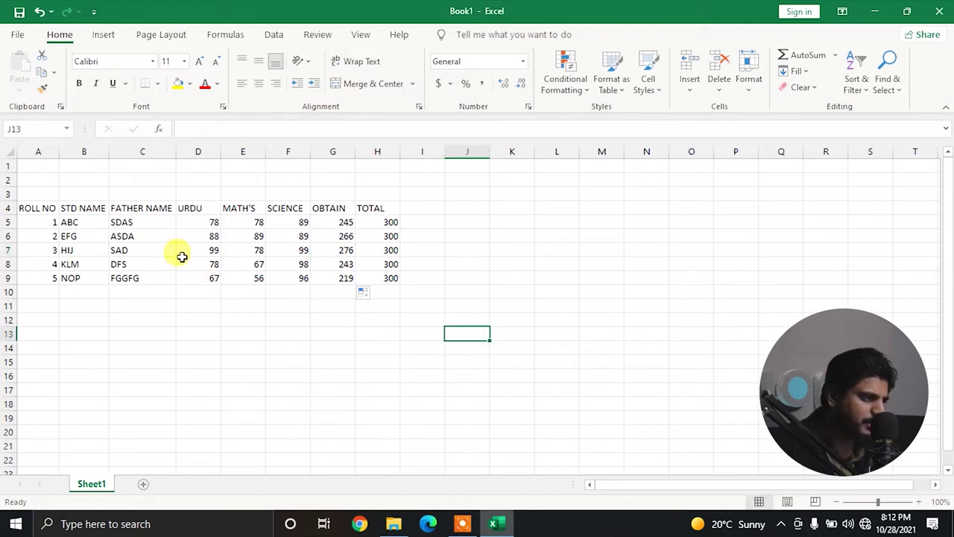
Step: Give header row A4:H4 a yellow fill, bold text and all borders
left_click(55, 210)
left_click_drag(56, 210, 379, 205)
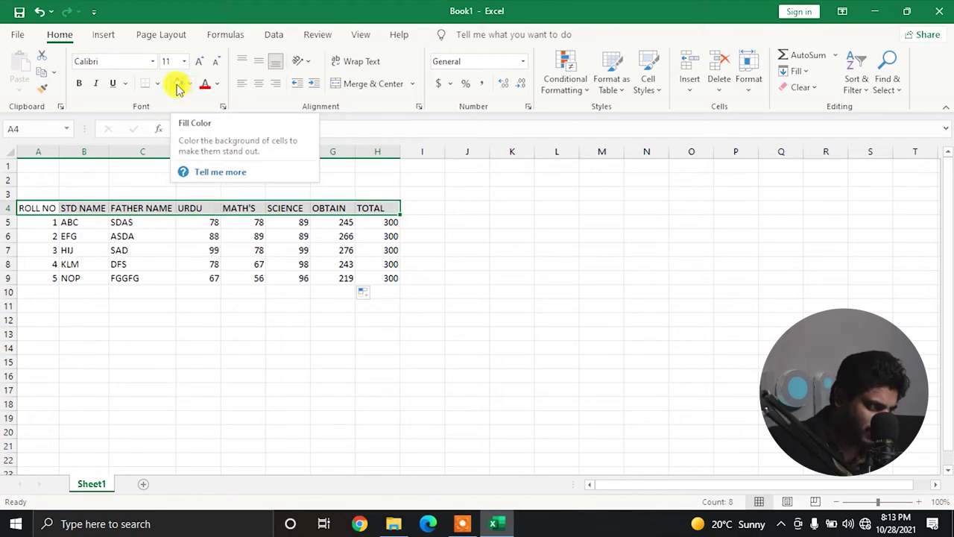
left_click(180, 85)
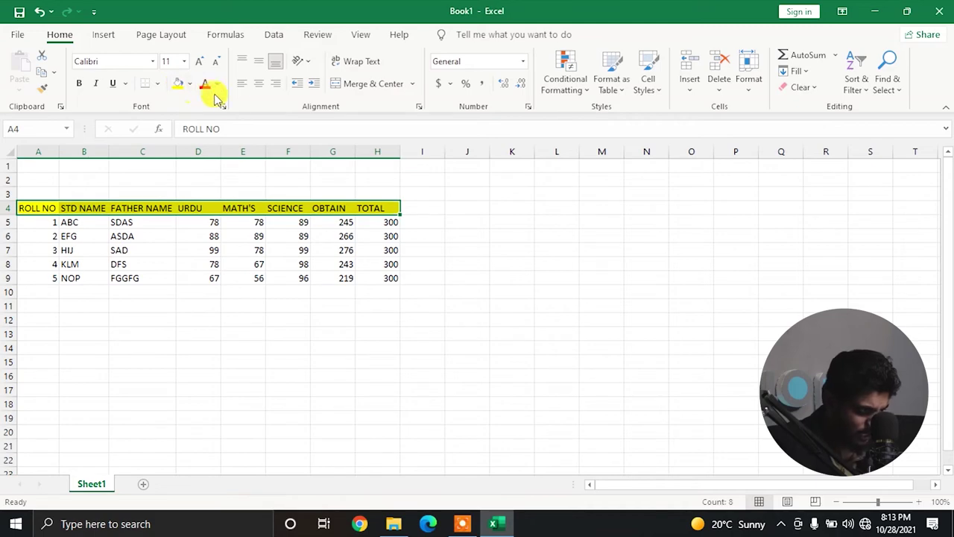
left_click(78, 83)
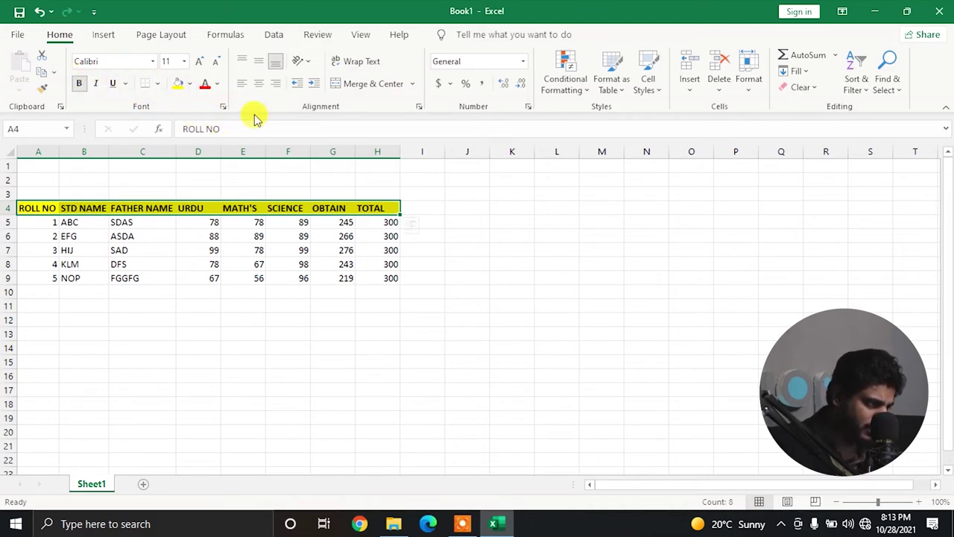
left_click(156, 83)
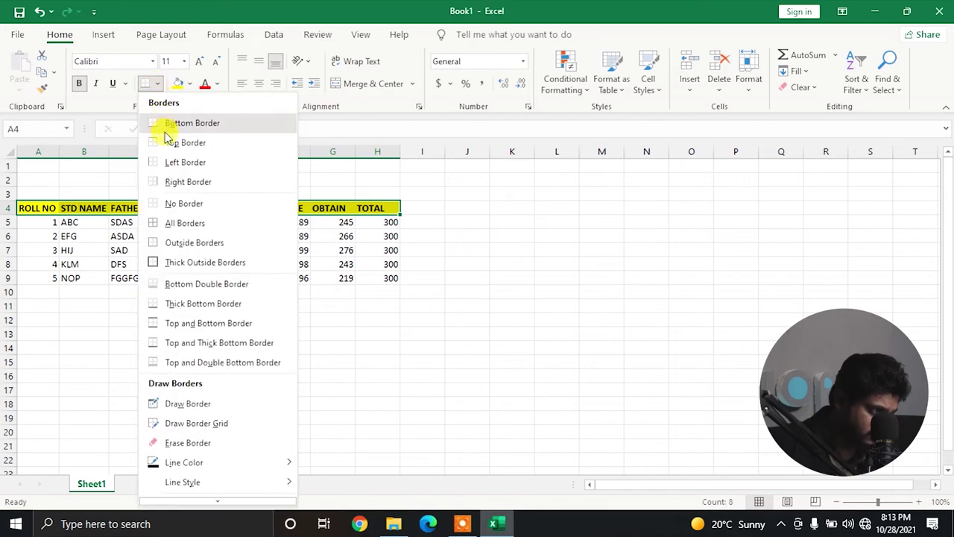
left_click(186, 223)
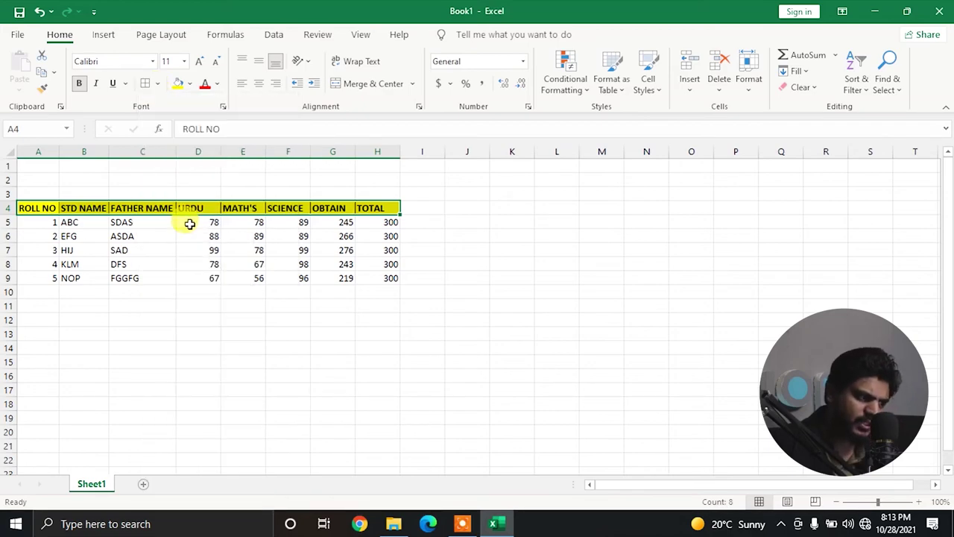
left_click(165, 315)
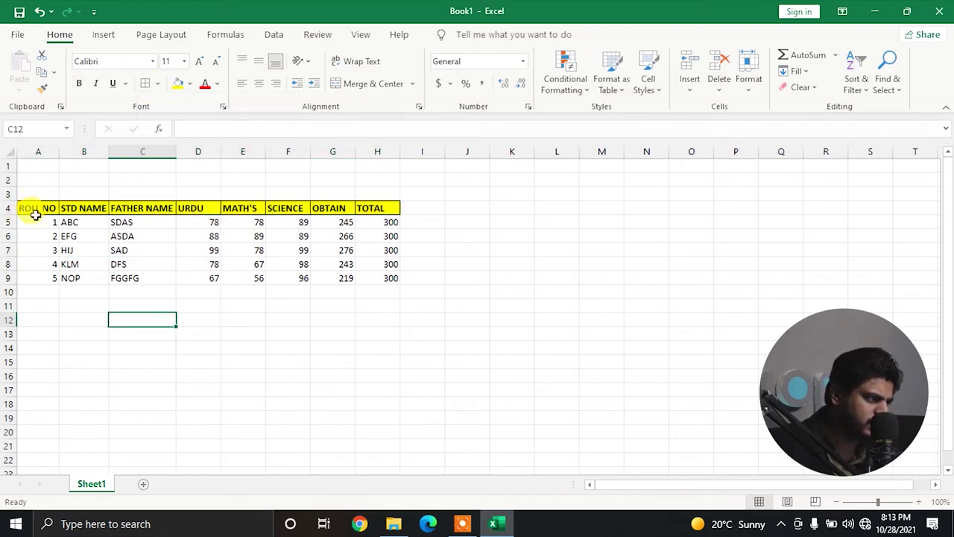
Step: Apply all borders to every cell of the A4:H9 table
left_click_drag(33, 211, 290, 265)
left_click_drag(347, 281, 373, 279)
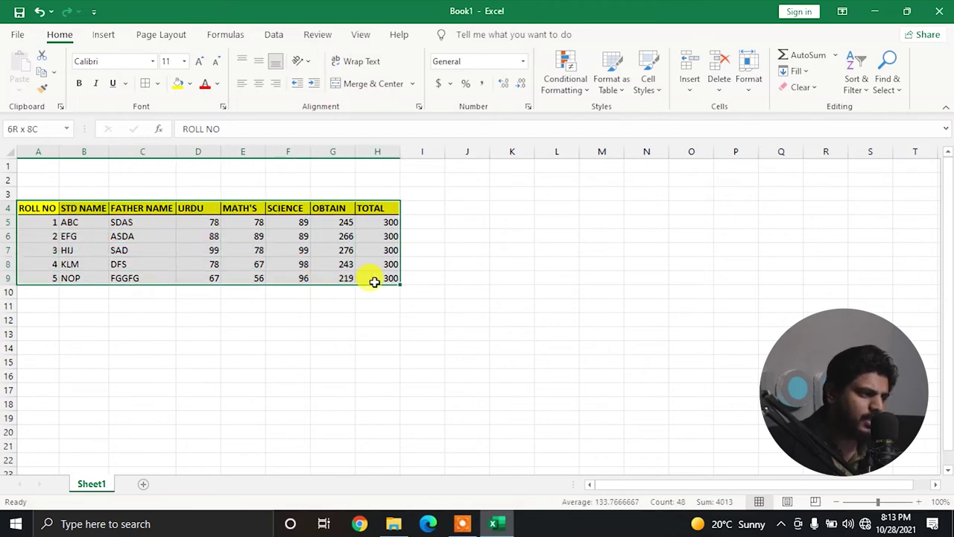
left_click(78, 83)
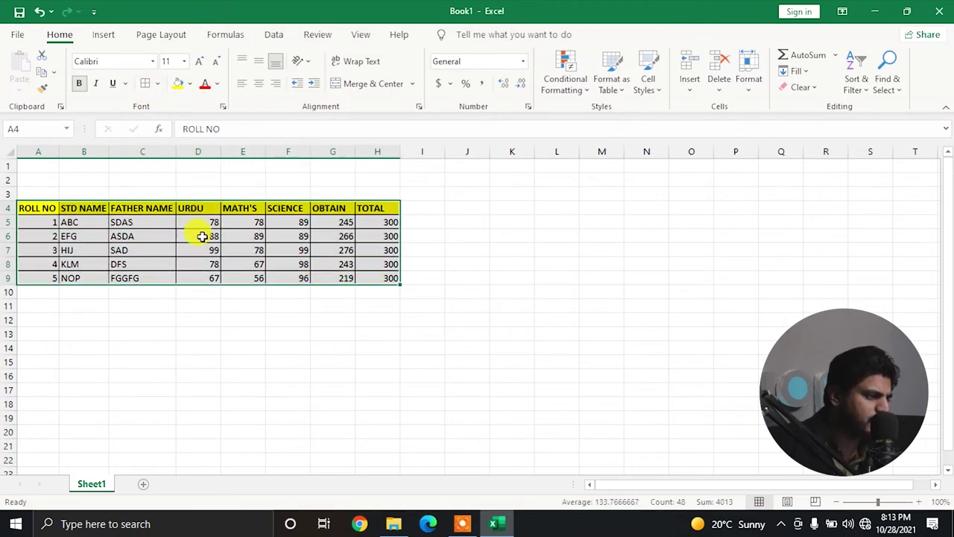
left_click(298, 362)
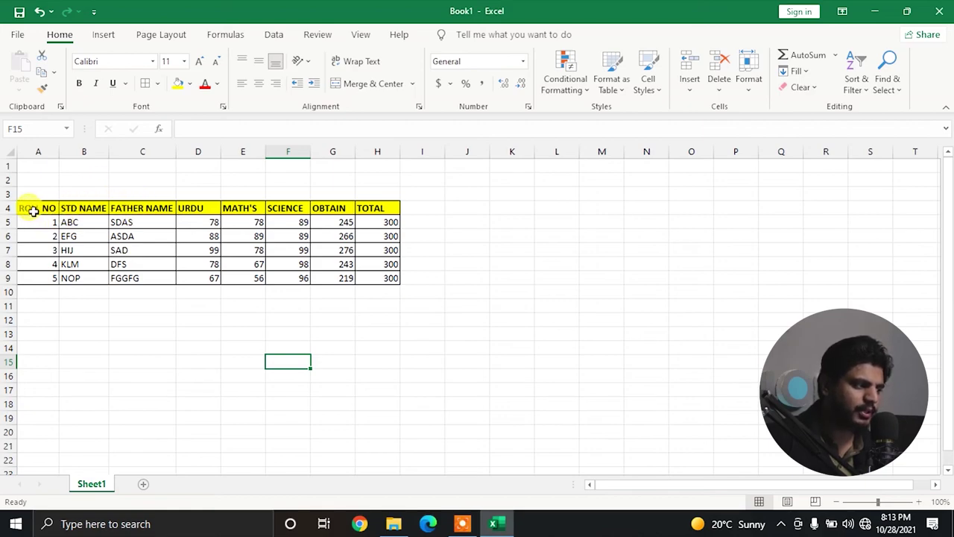
Step: AutoFit columns B through H so each width fits its header and marks
double_click(107, 149)
left_click_drag(178, 148, 178, 148)
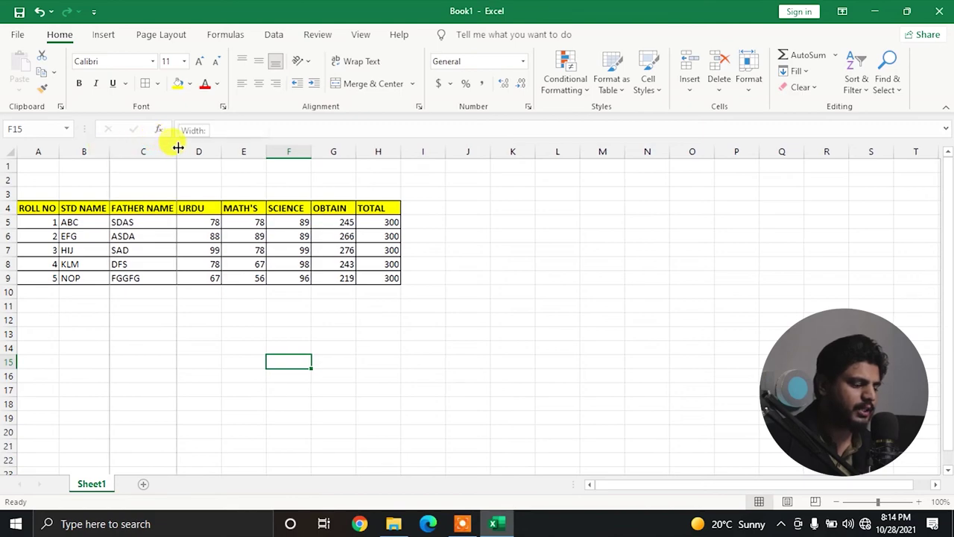
double_click(221, 148)
left_click_drag(253, 152, 253, 151)
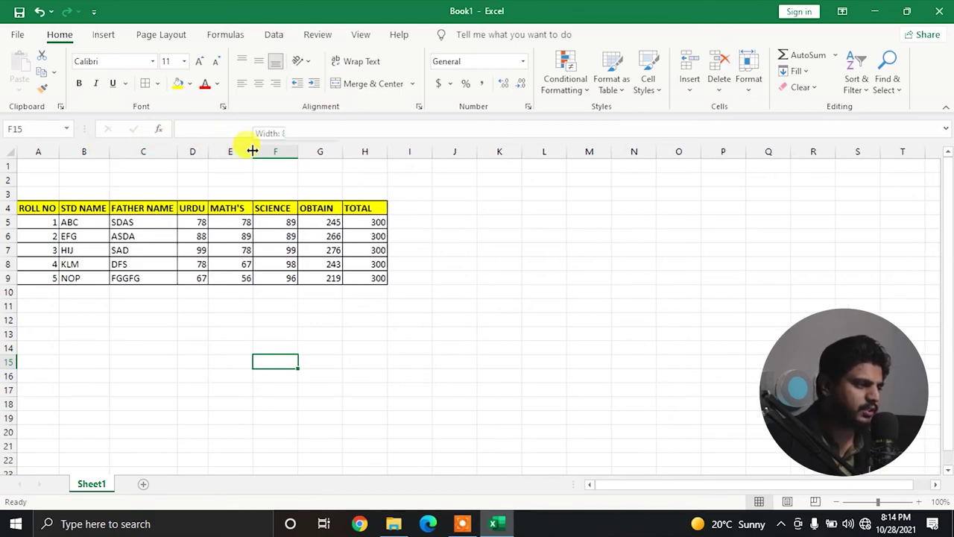
double_click(253, 151)
double_click(292, 152)
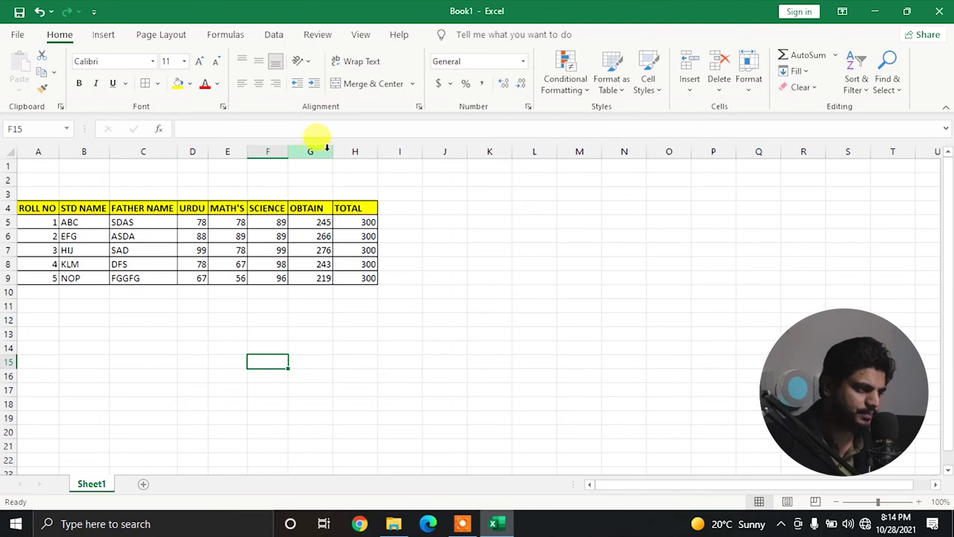
double_click(332, 149)
double_click(371, 149)
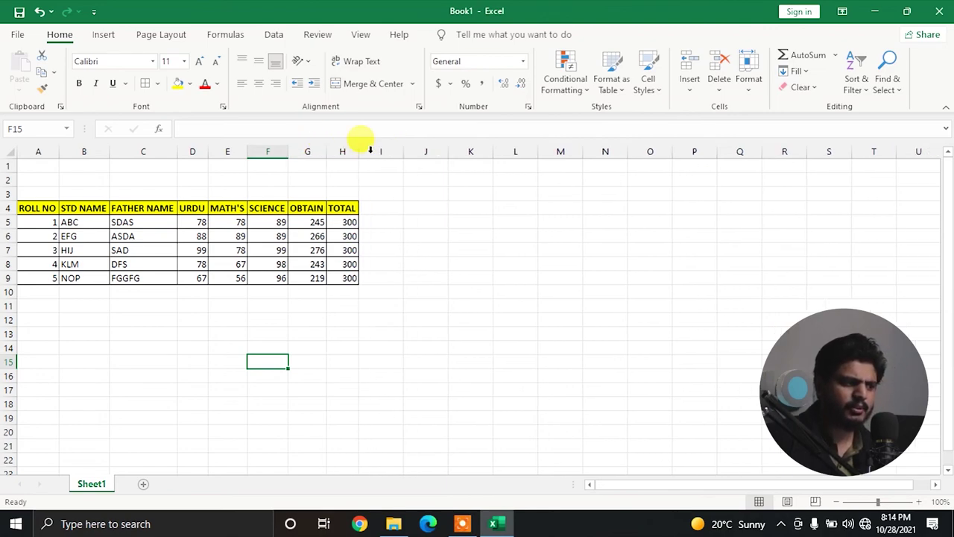